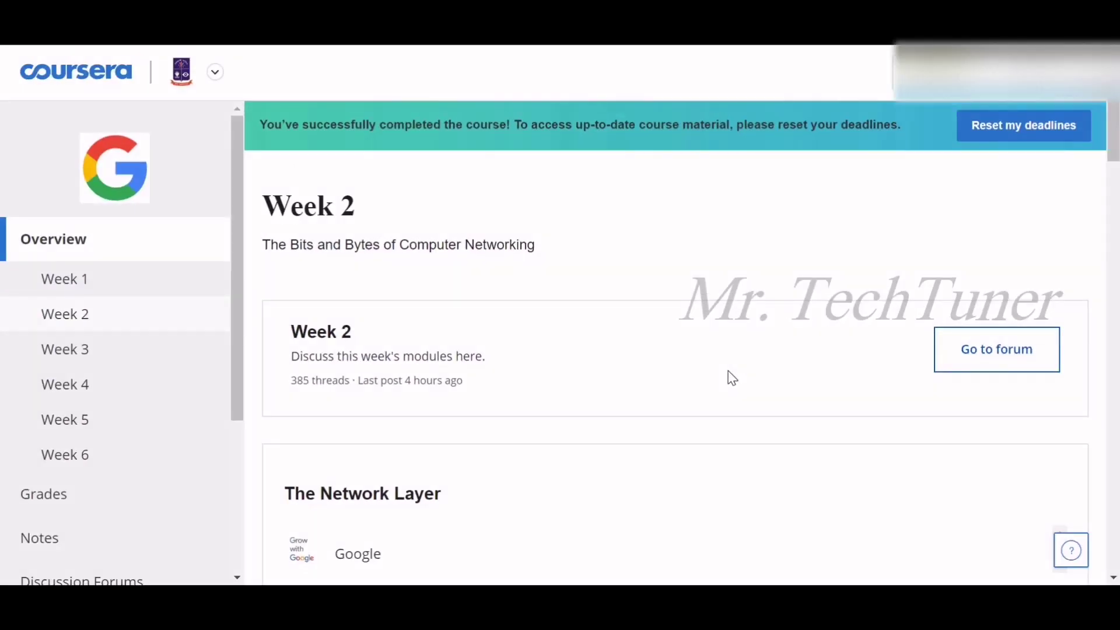
# Scroll down the Week 2 outline to The Network Layer practice quiz row.
pyautogui.scroll(-2, 750, 362)
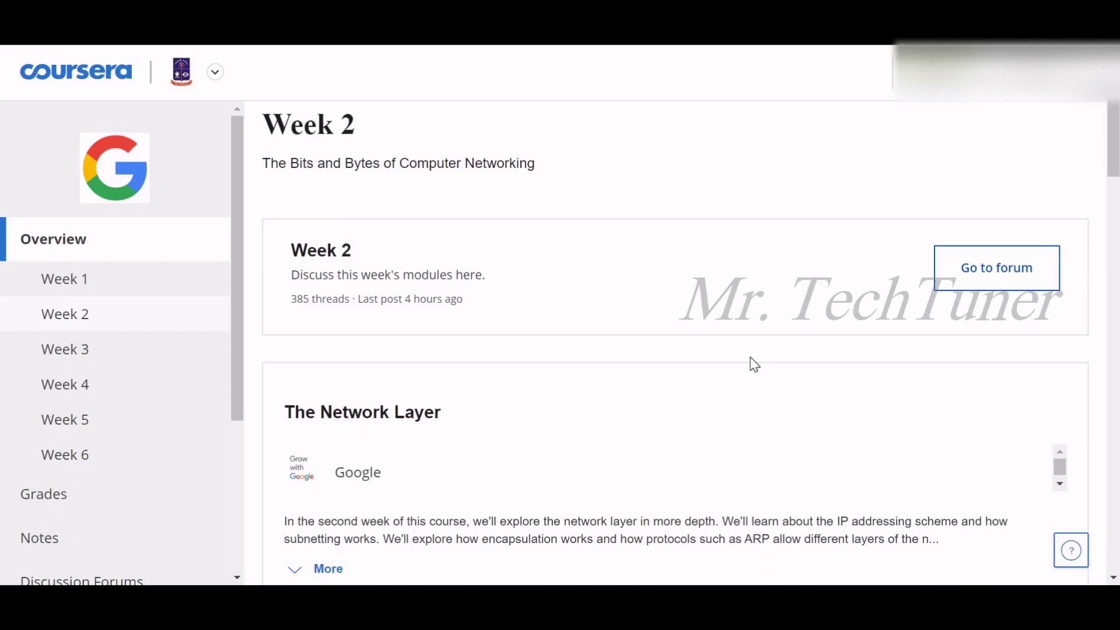
pyautogui.scroll(-2, 752, 365)
pyautogui.scroll(2, 750, 367)
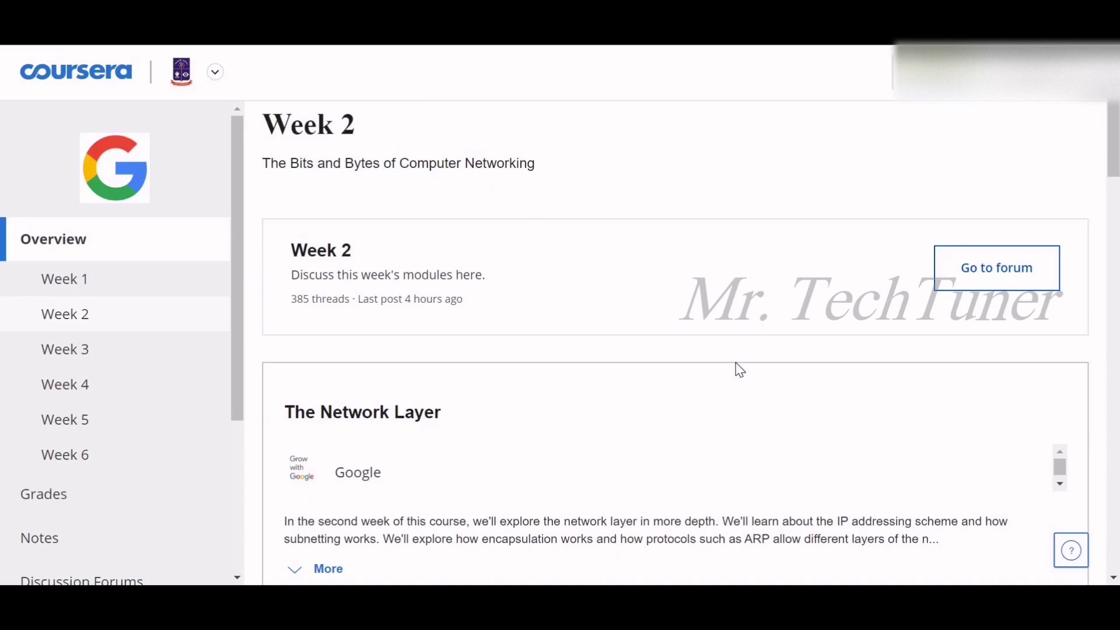
pyautogui.scroll(-6, 738, 367)
pyautogui.scroll(-2, 729, 357)
pyautogui.scroll(2, 726, 353)
pyautogui.scroll(-7, 726, 353)
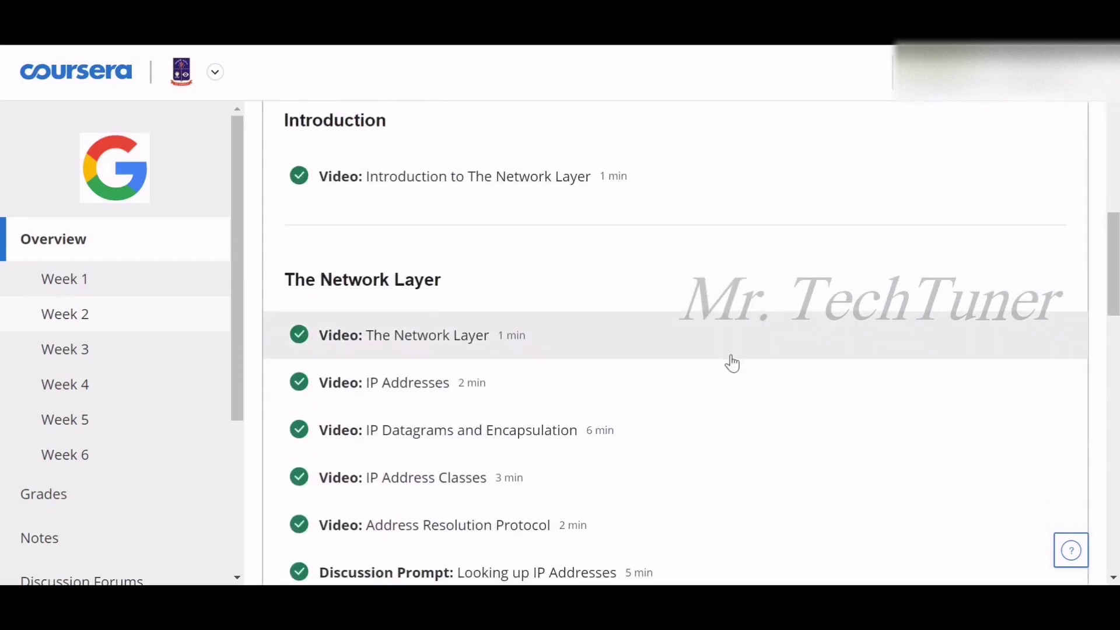
pyautogui.scroll(-1, 731, 363)
pyautogui.scroll(-1, 713, 352)
pyautogui.scroll(-1, 711, 350)
# Open The Network Layer quiz feedback and review question 1 (8.8.8.8, 192.168.1.1) and question 2 (TTL decremented by one).
pyautogui.click(614, 421)
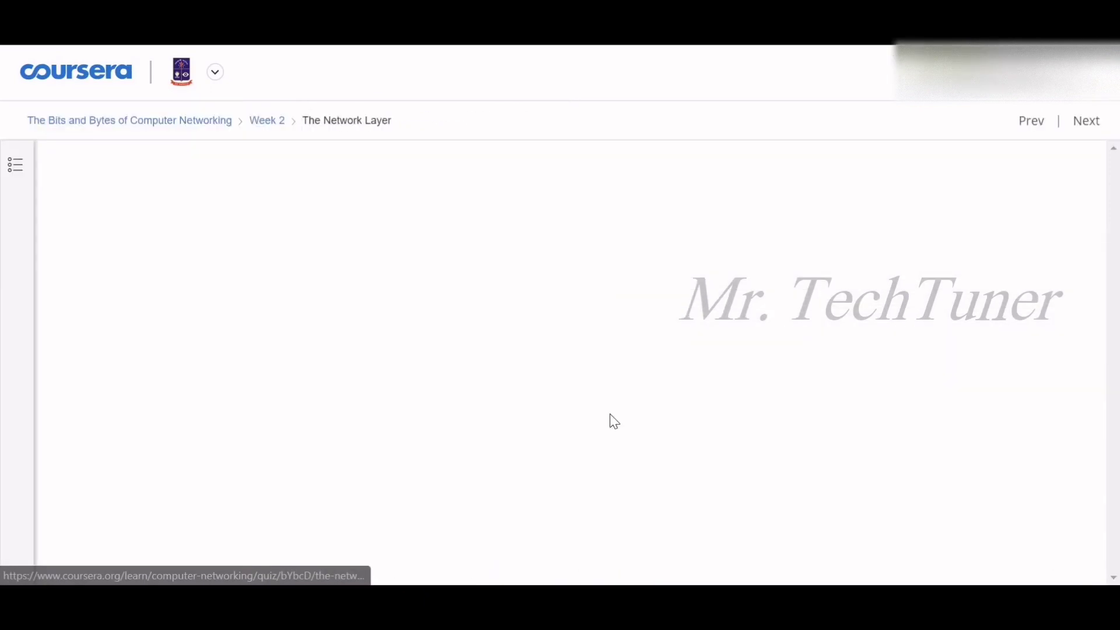
pyautogui.click(903, 466)
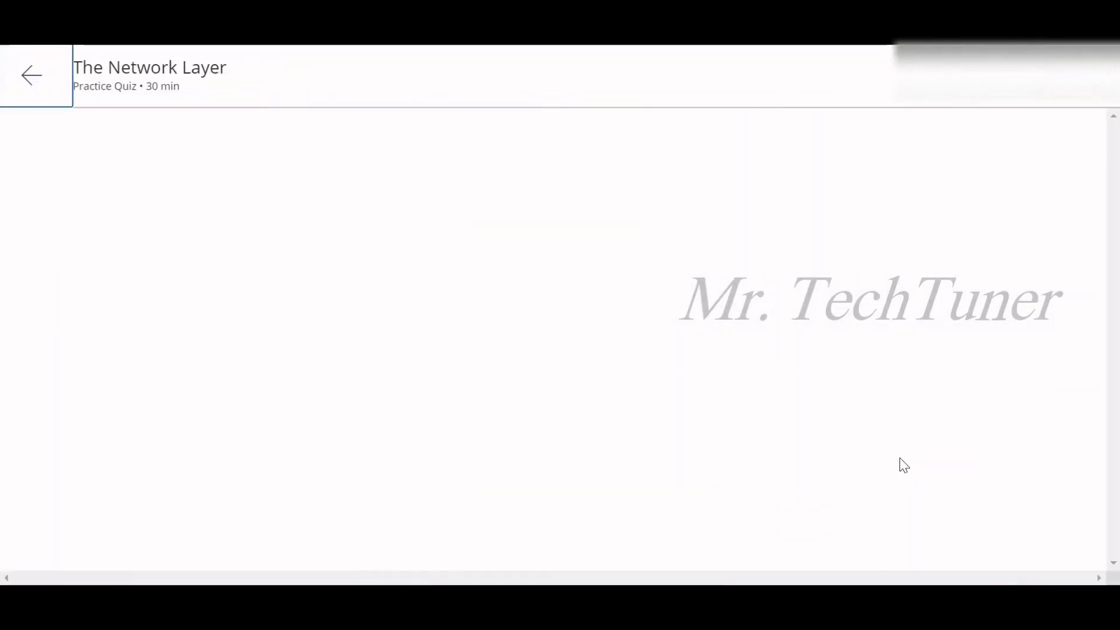
pyautogui.scroll(-3, 597, 420)
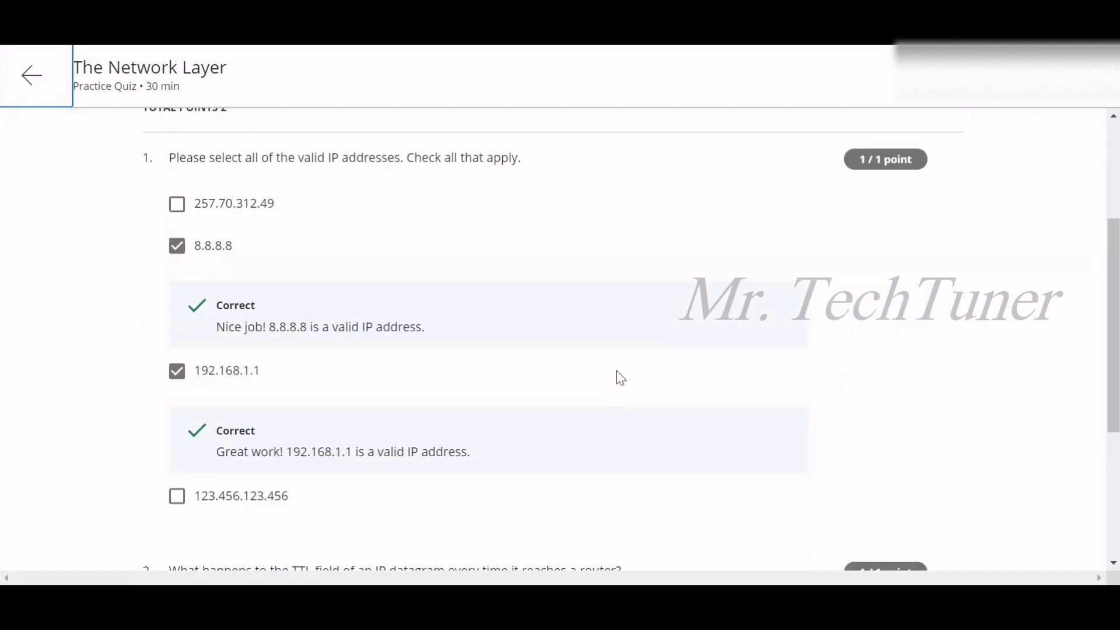
pyautogui.moveTo(296, 158); pyautogui.dragTo(403, 158)
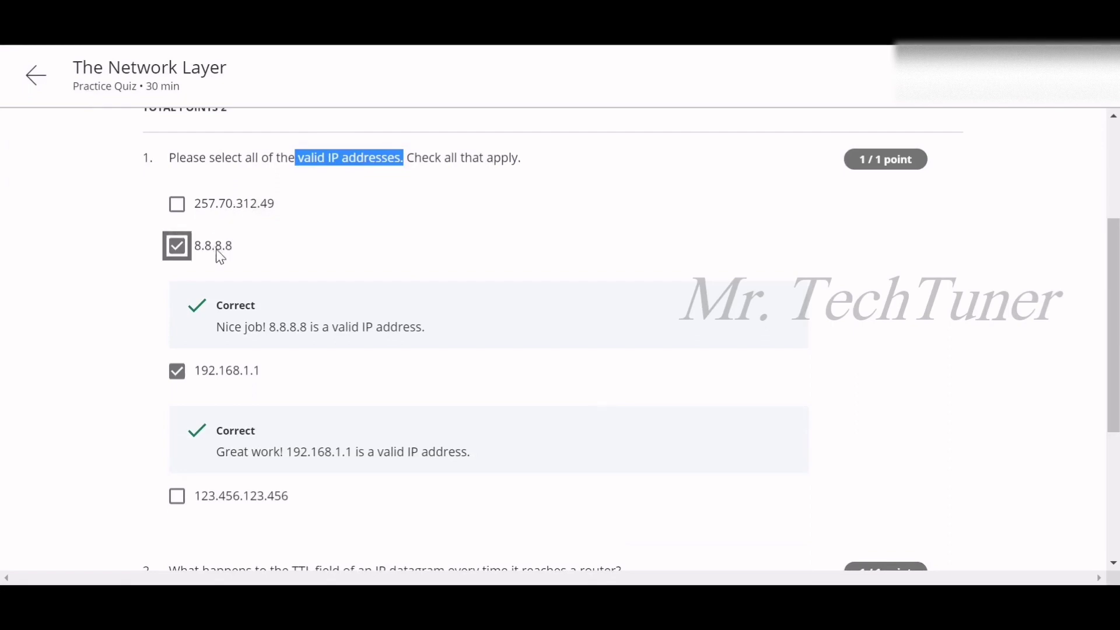
pyautogui.scroll(-1, 220, 256)
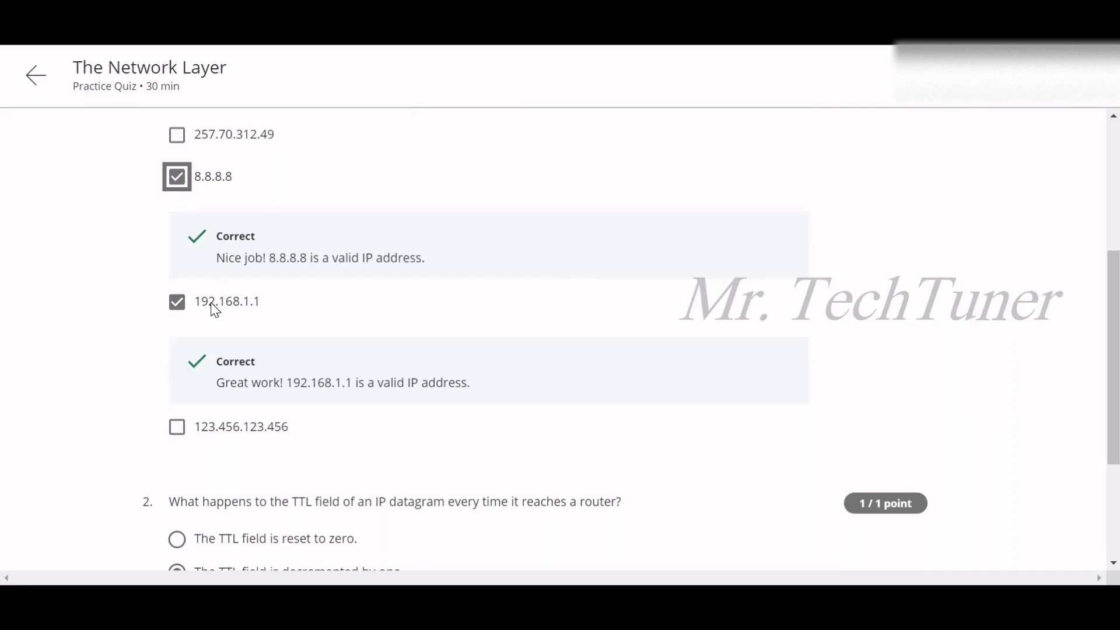
pyautogui.scroll(-3, 214, 310)
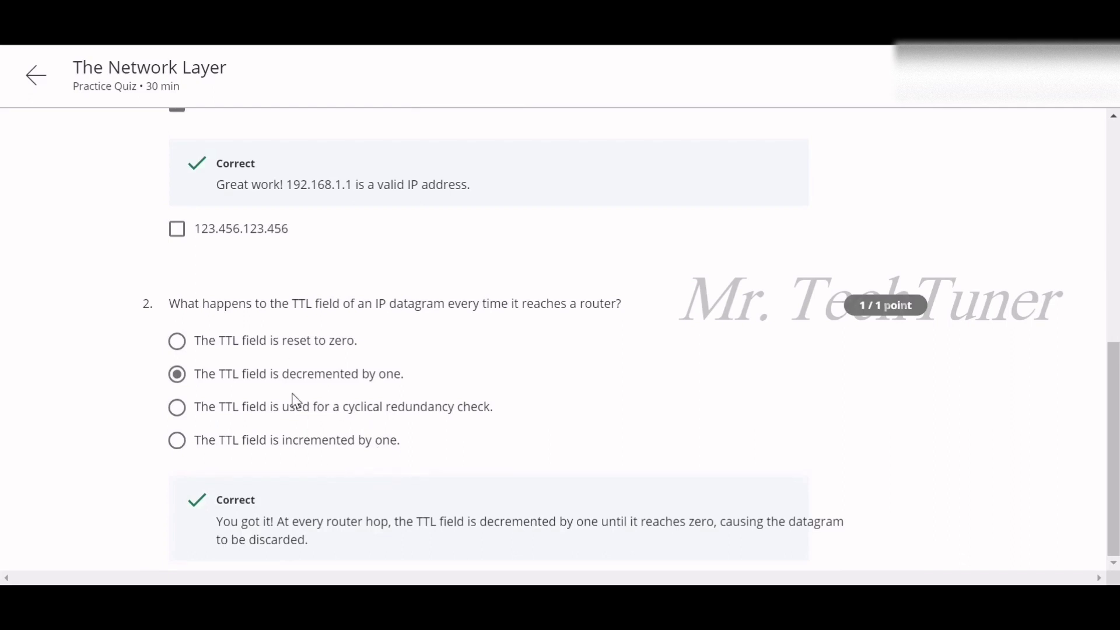
pyautogui.click(34, 75)
# Go back to the Week 2 overview and open Practice Quiz: Subnetting.
pyautogui.click(276, 116)
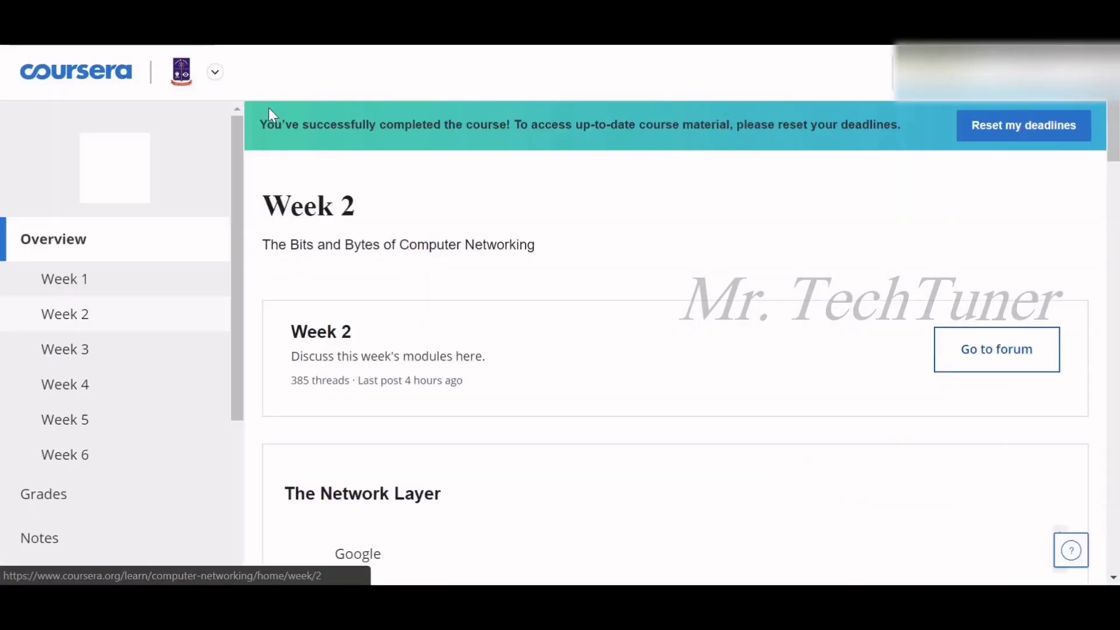
pyautogui.scroll(-5, 374, 270)
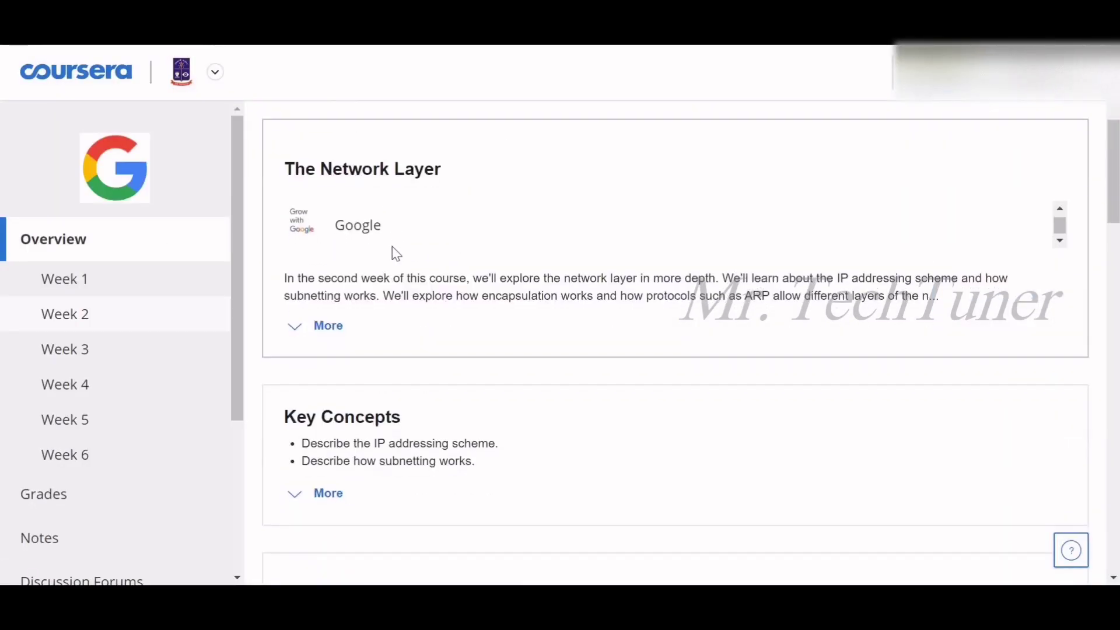
pyautogui.scroll(-15, 469, 379)
pyautogui.scroll(-3, 477, 396)
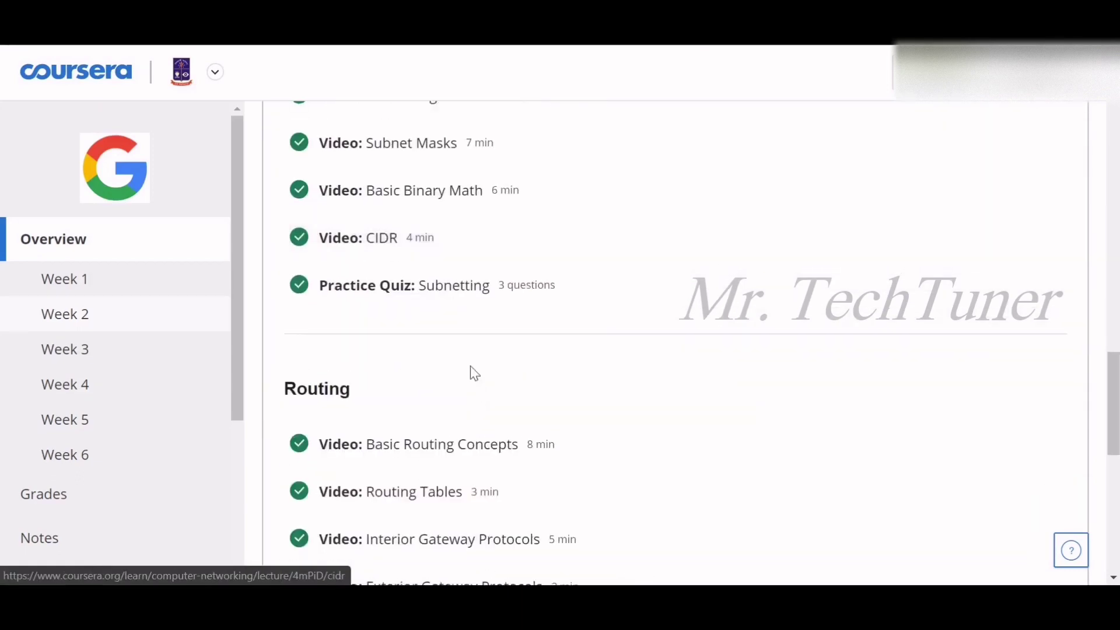
pyautogui.click(479, 289)
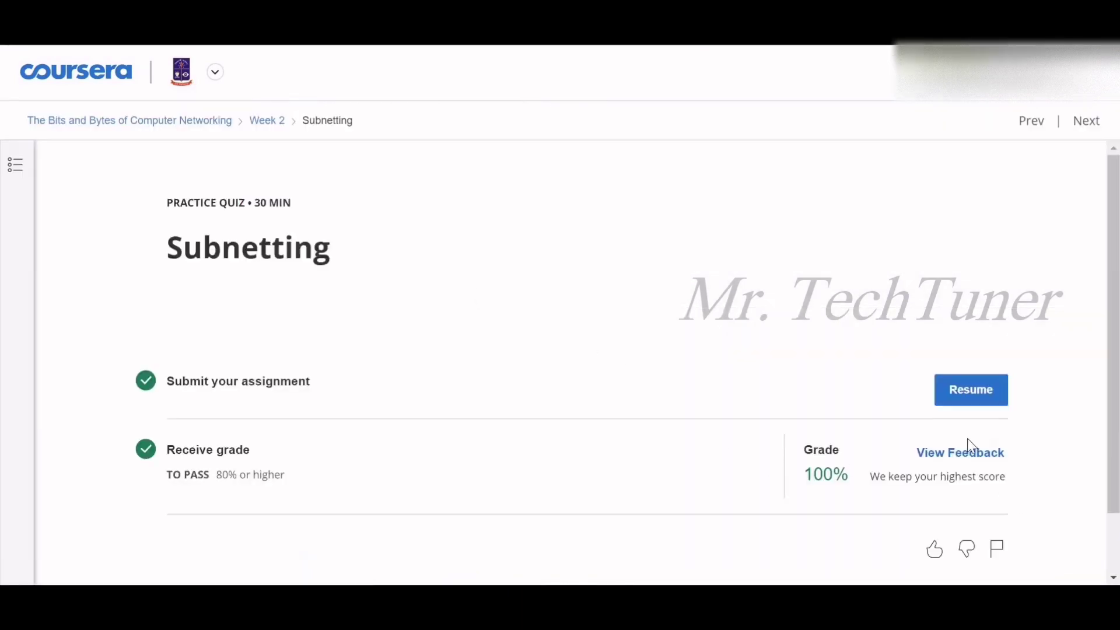
# Review the Subnetting feedback: Classless Inter-Domain Routing, 192.168.1.0/24 and 4 octets, all correct.
pyautogui.click(965, 454)
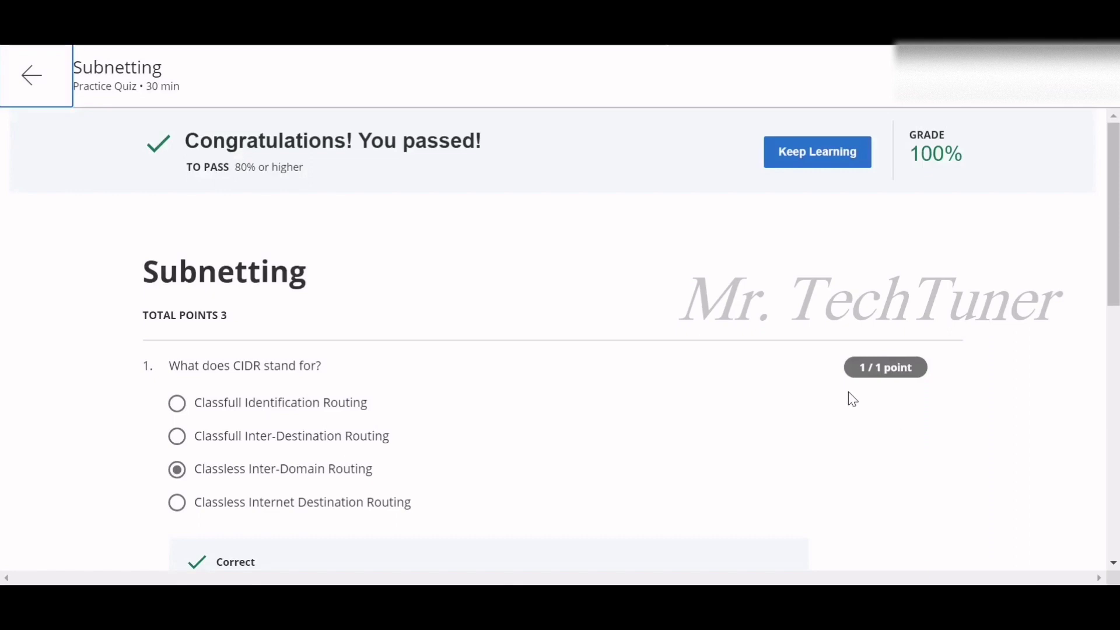
pyautogui.scroll(-3, 817, 397)
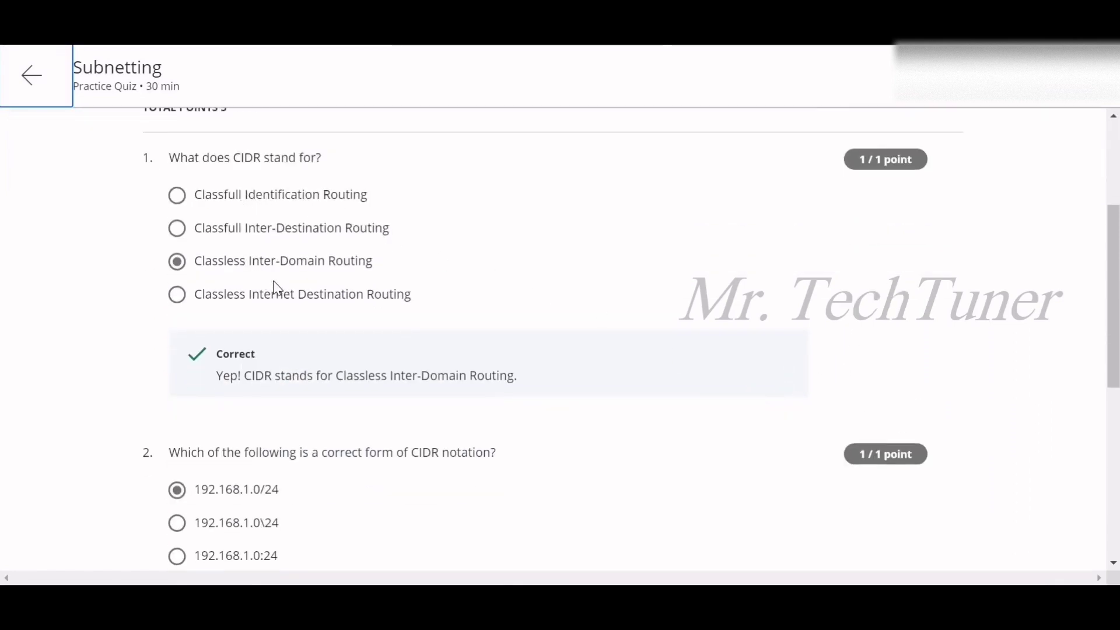
pyautogui.scroll(-3, 279, 310)
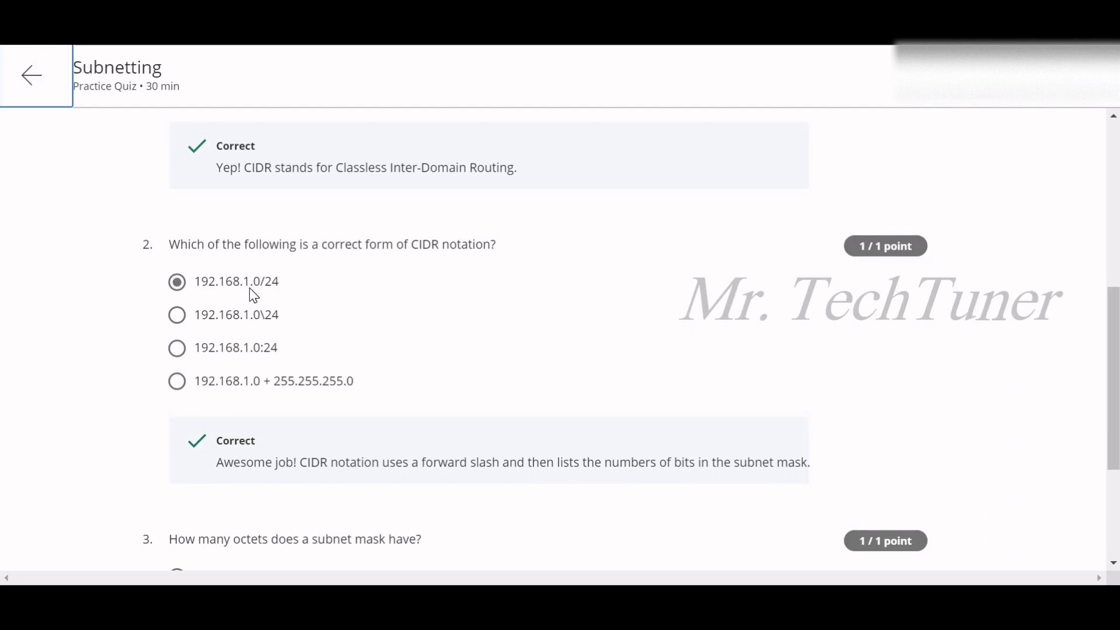
pyautogui.scroll(-4, 256, 310)
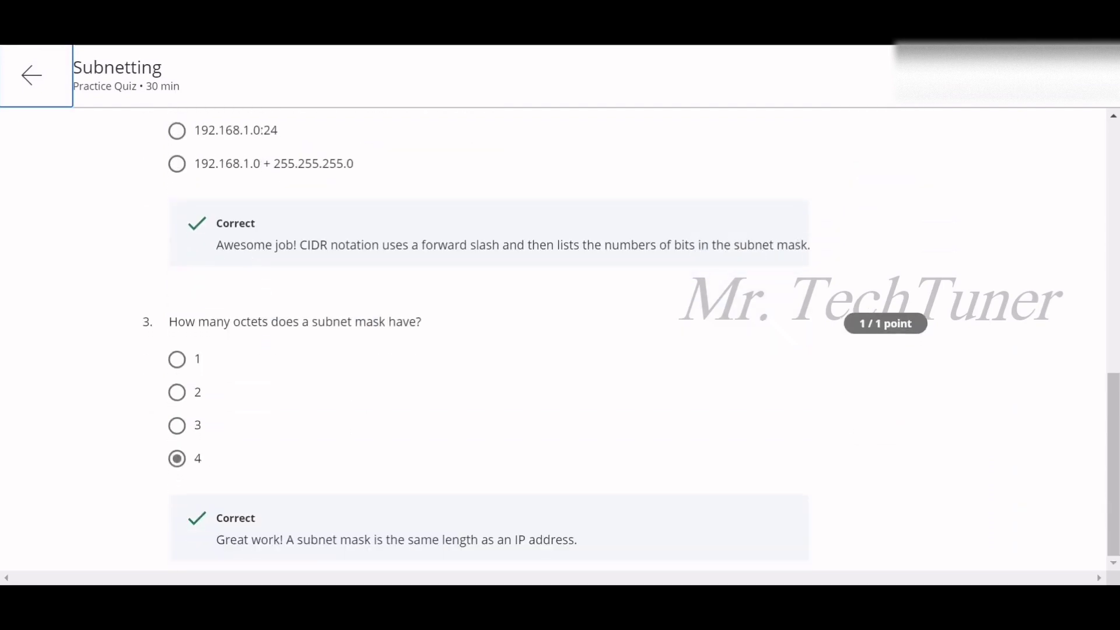
pyautogui.click(29, 82)
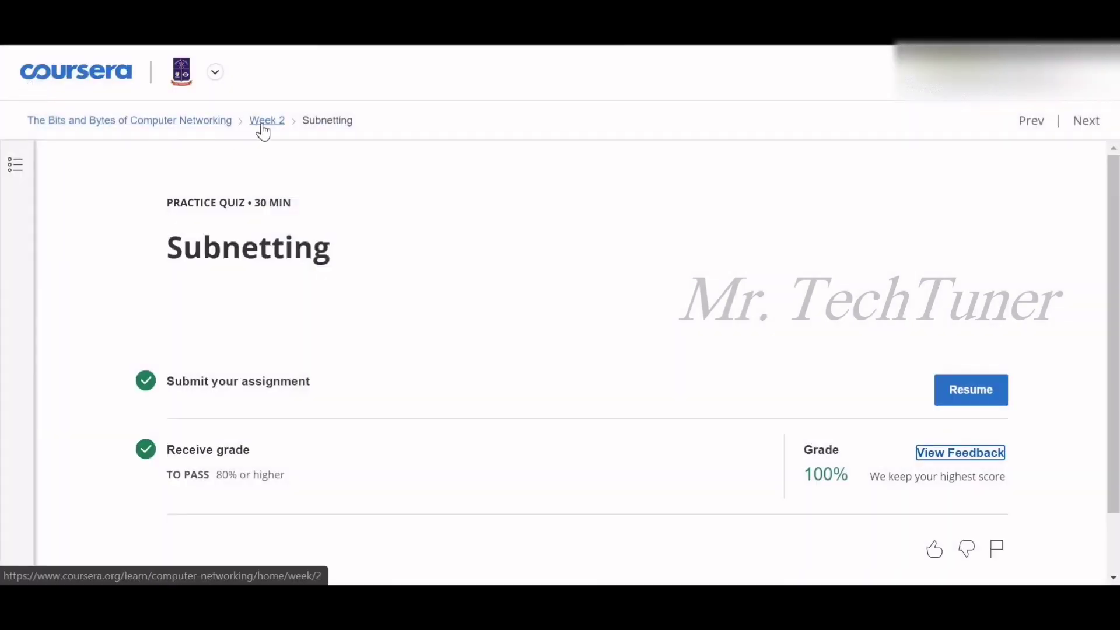
# Return to the Week 2 overview and open Practice Quiz: Routing.
pyautogui.click(262, 122)
pyautogui.scroll(-10, 405, 268)
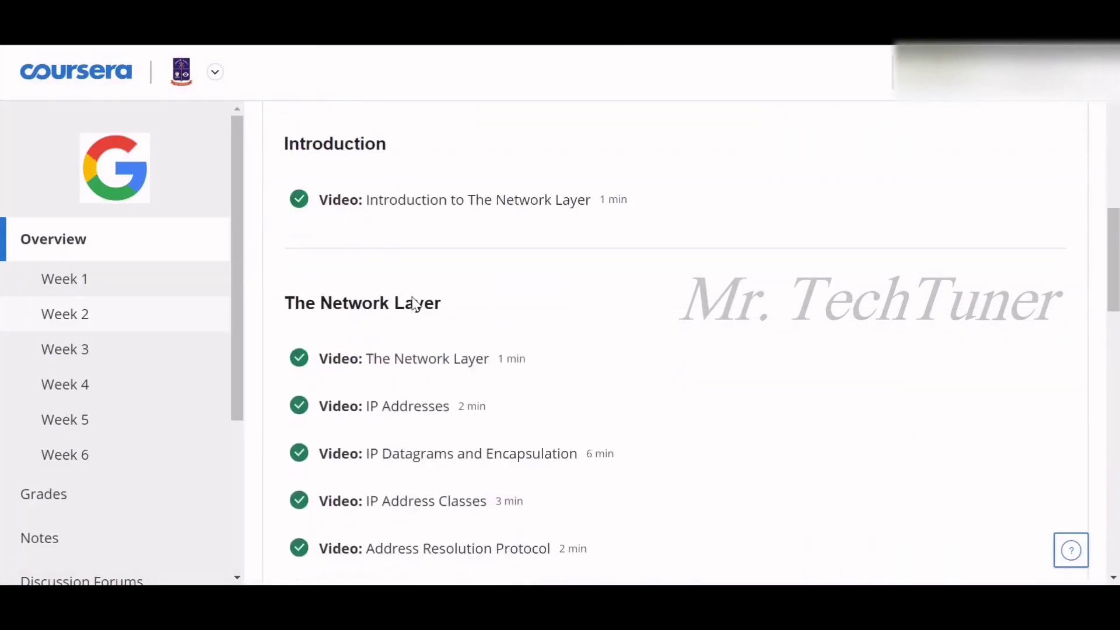
pyautogui.scroll(-10, 418, 304)
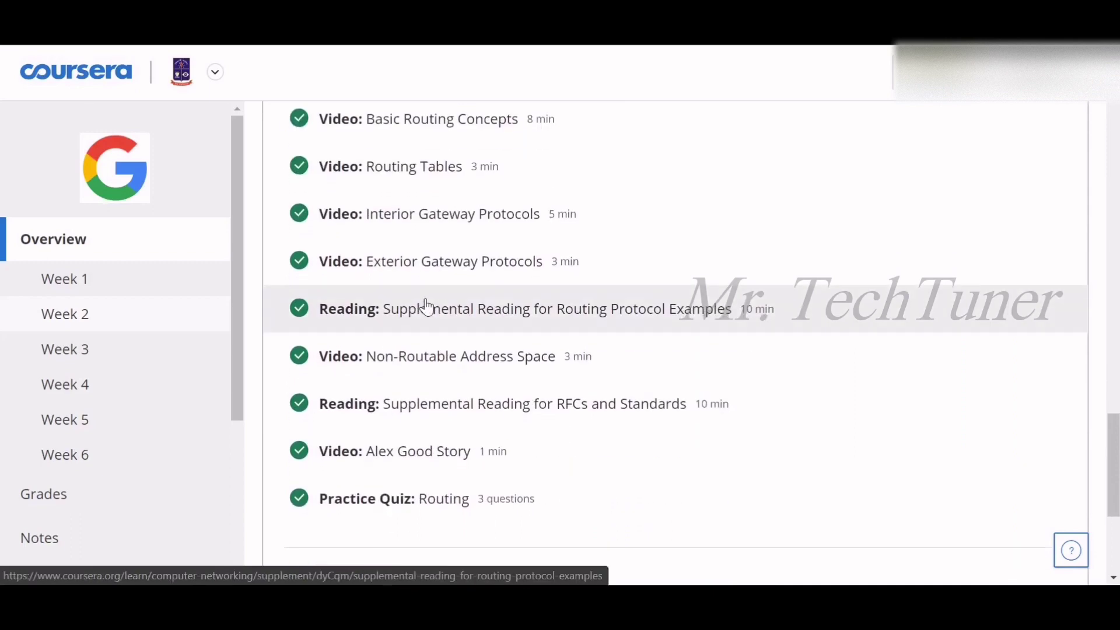
pyautogui.scroll(-3, 431, 318)
pyautogui.click(438, 334)
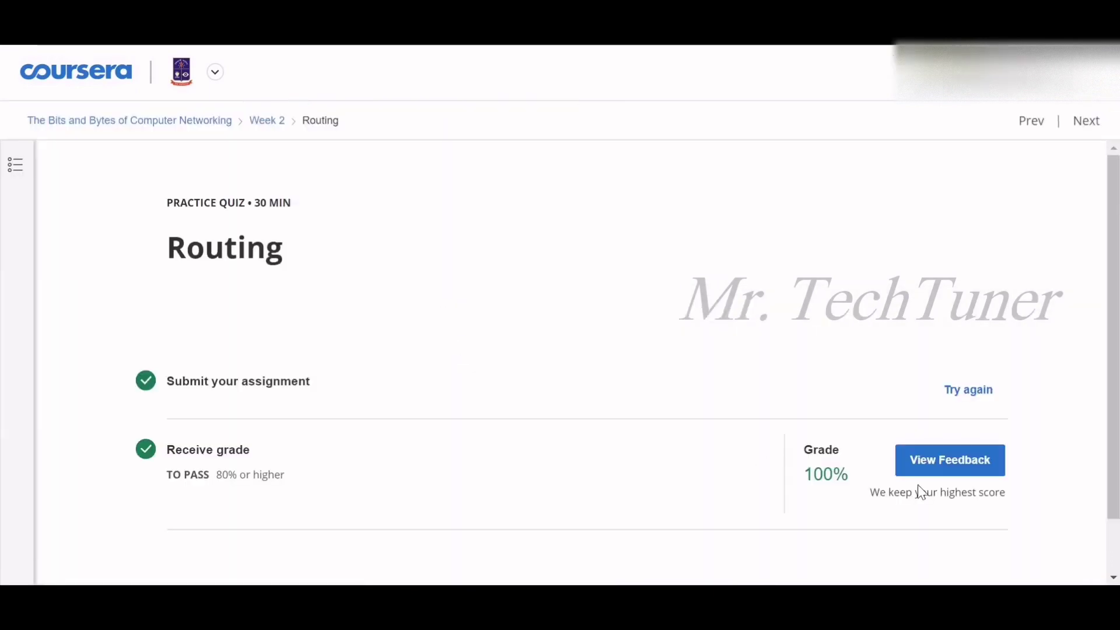
# Review the Routing feedback: RIP and BGP, Anyone, Total hops and Destination network, all correct.
pyautogui.click(927, 469)
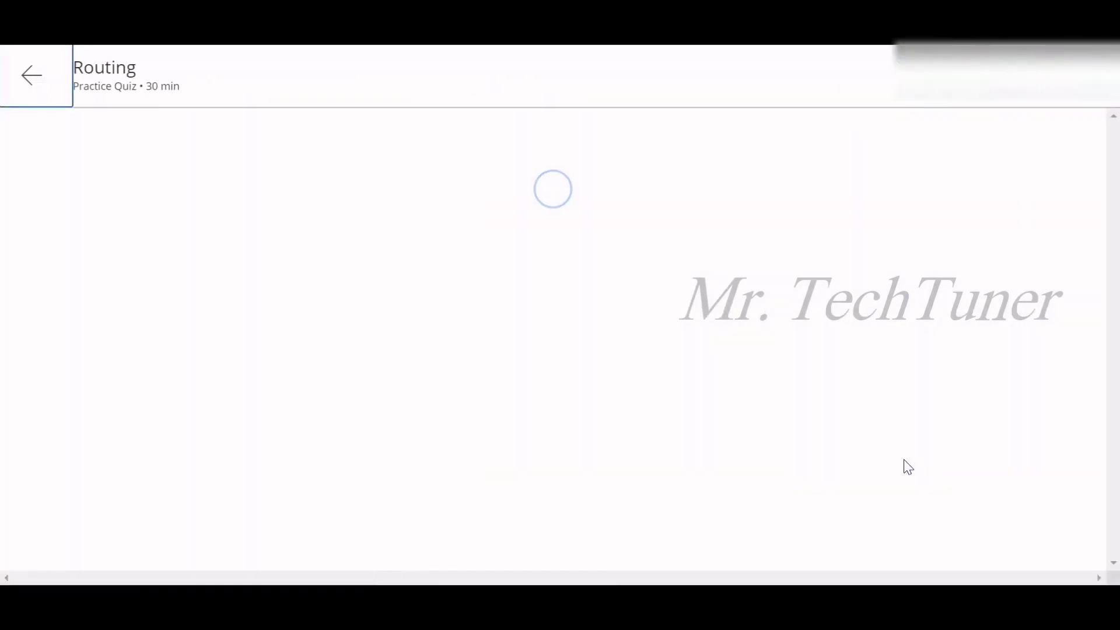
pyautogui.scroll(-3, 558, 388)
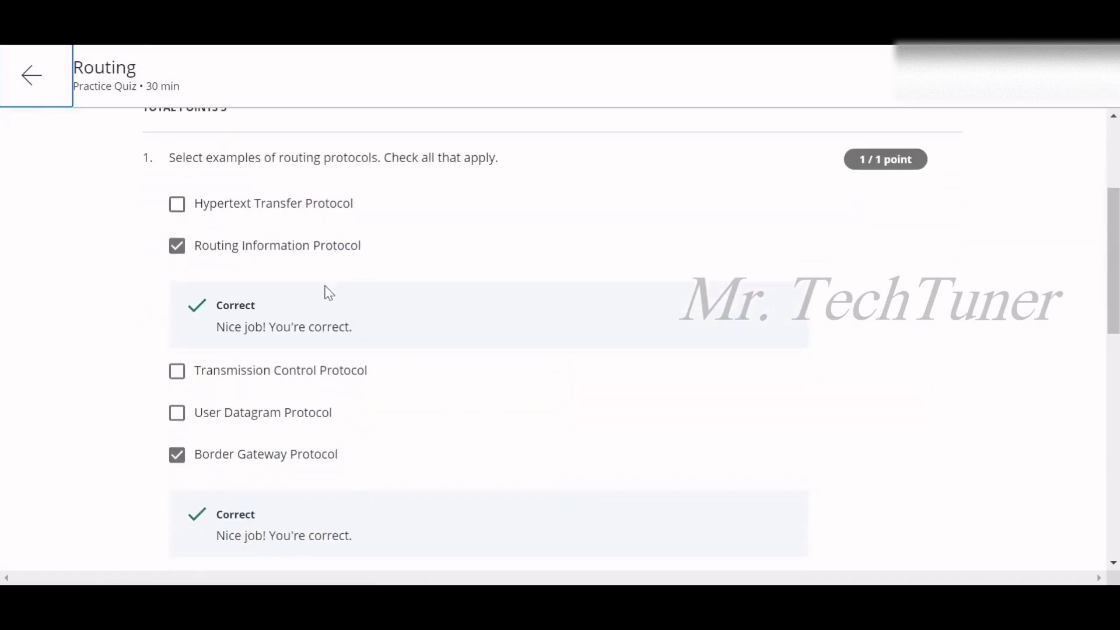
pyautogui.scroll(-7, 296, 382)
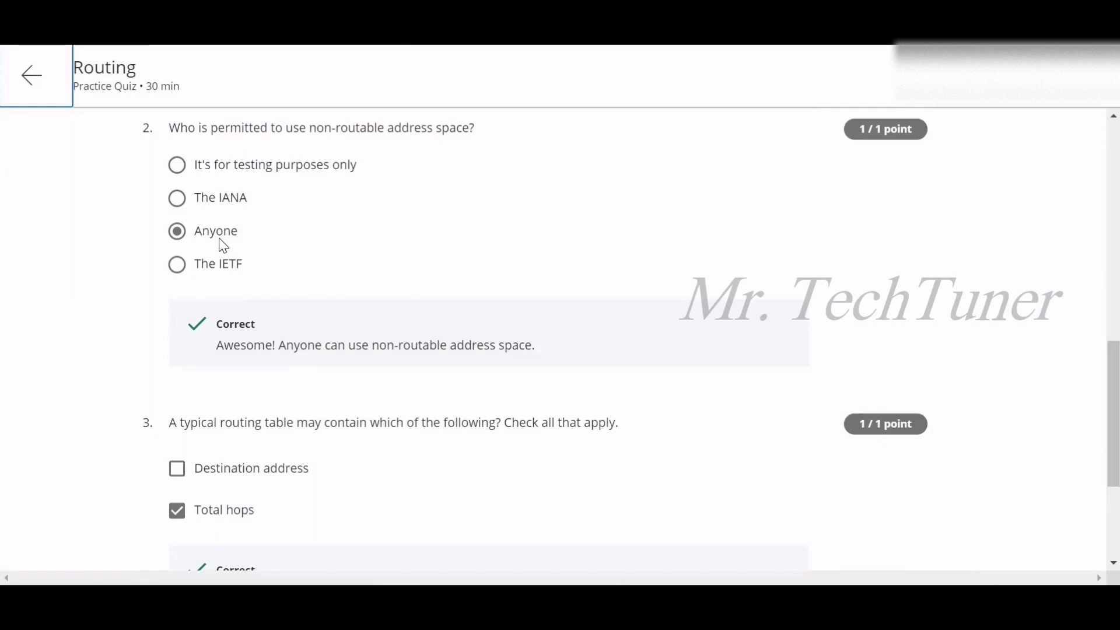
pyautogui.scroll(-3, 224, 245)
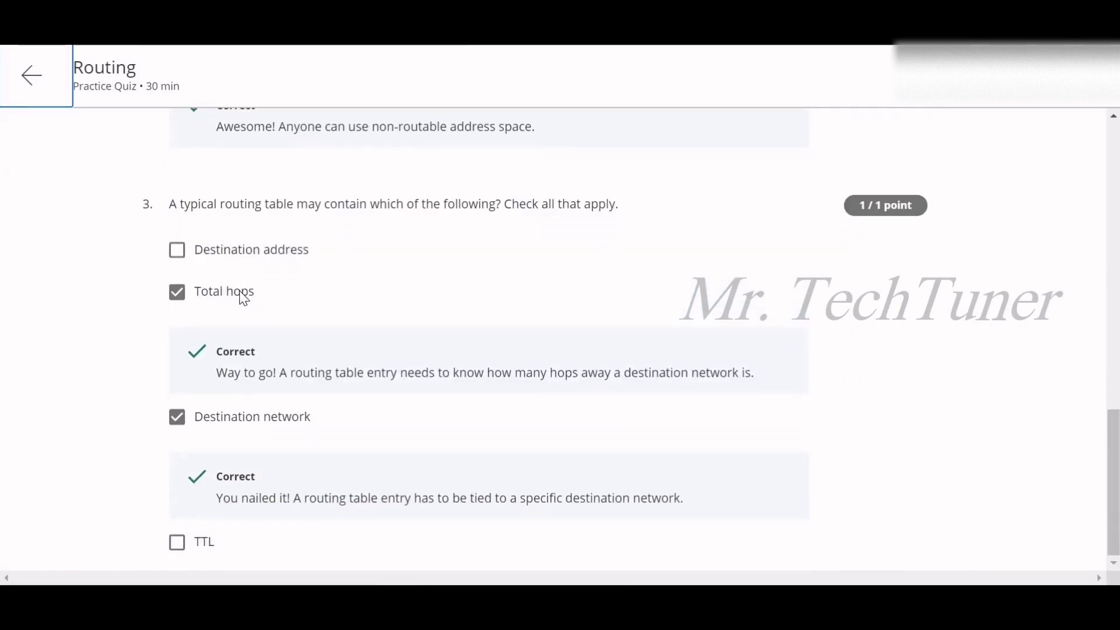
pyautogui.click(30, 75)
# Return to Week 2 and open Quiz: Routing Paths and Subnets under Graded Assessments.
pyautogui.click(273, 122)
pyautogui.scroll(-15, 368, 233)
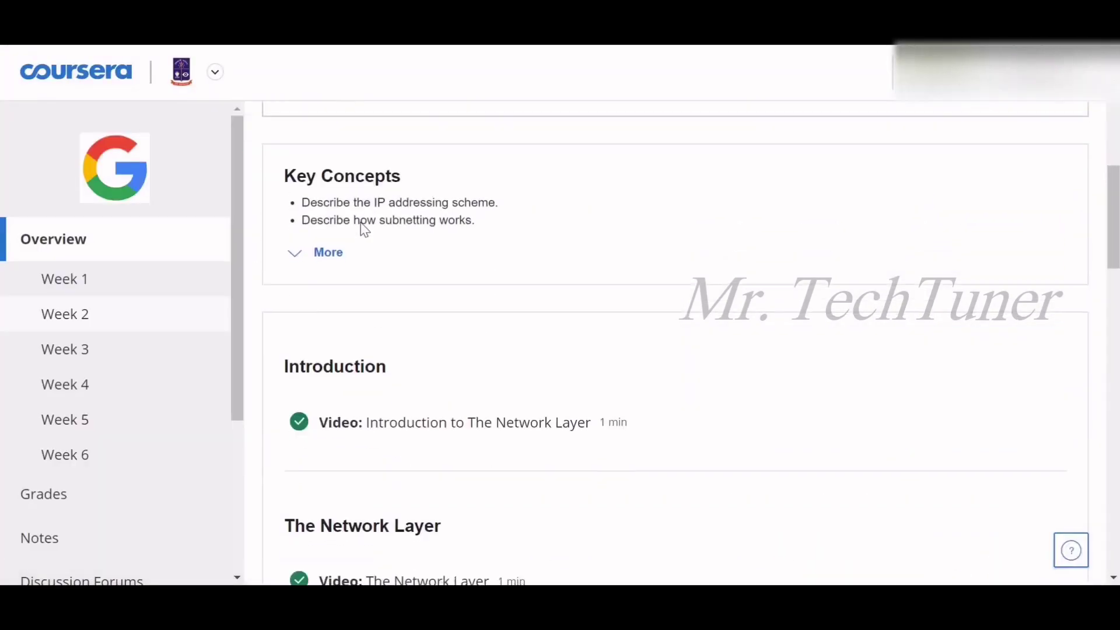
pyautogui.scroll(-10, 376, 228)
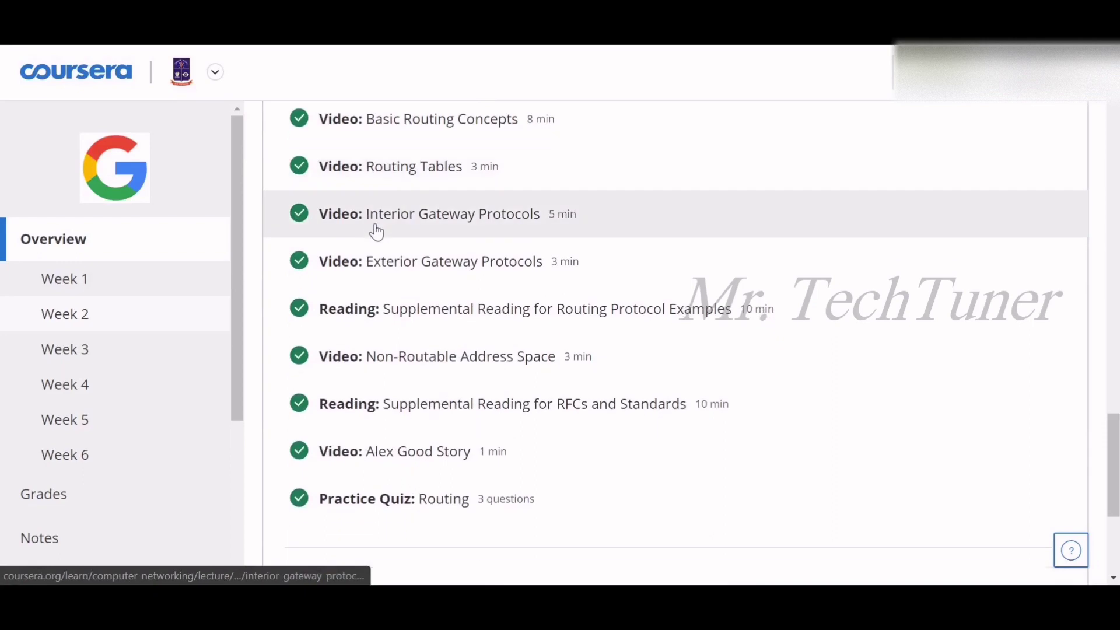
pyautogui.scroll(-2, 369, 223)
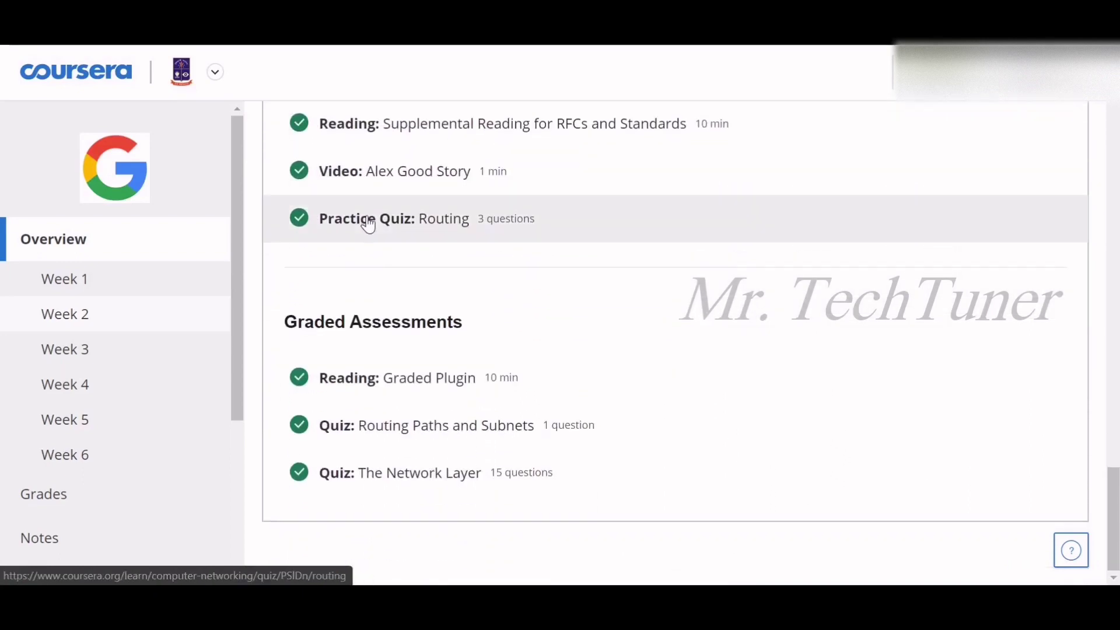
pyautogui.click(519, 434)
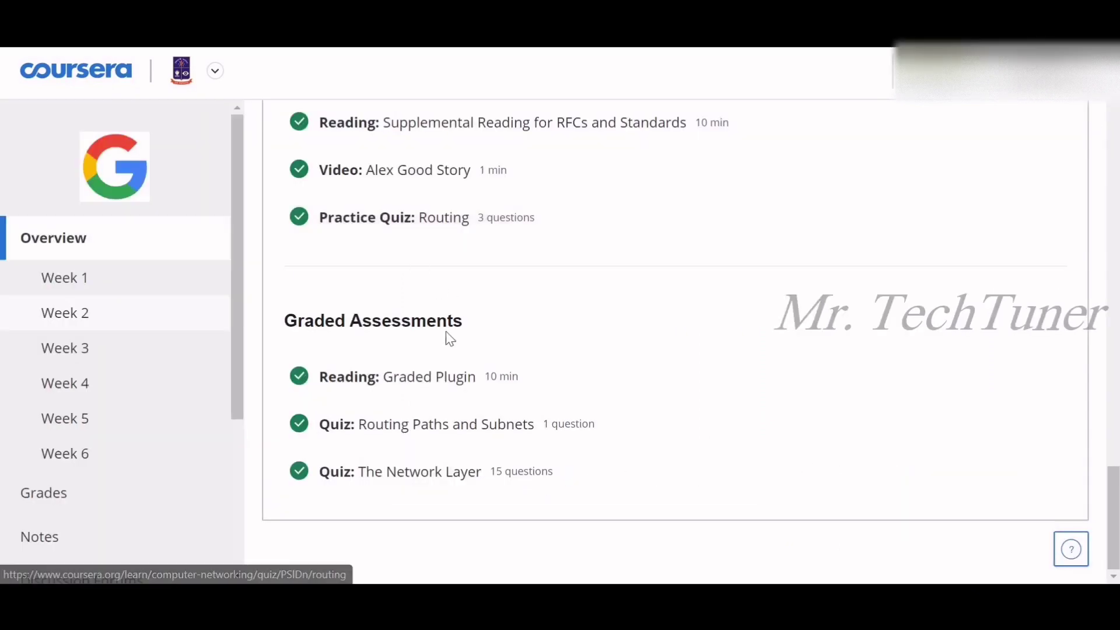
# Show the feedback for the passed submission, graded 100% with 1/1 point.
pyautogui.click(425, 424)
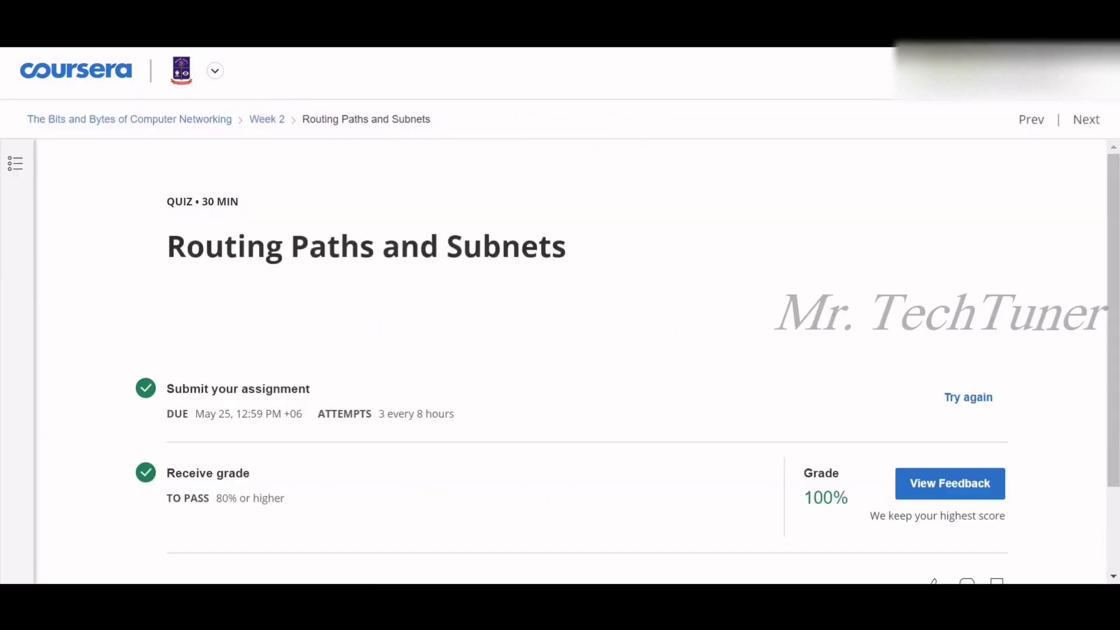
pyautogui.click(907, 487)
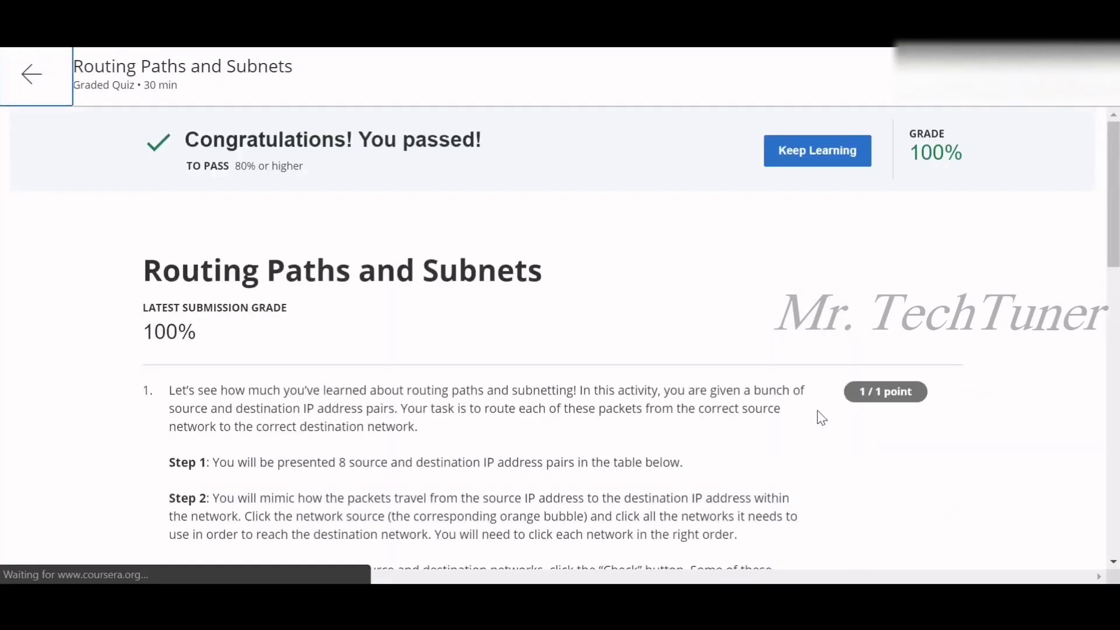
pyautogui.scroll(-10, 736, 356)
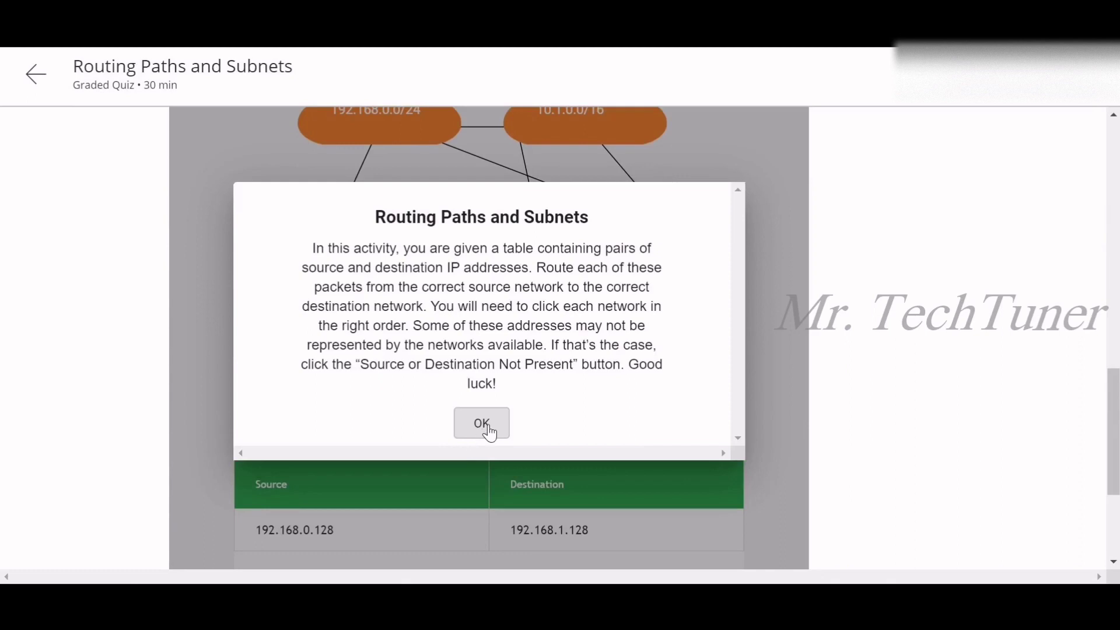
# Dismiss the activity instructions to reveal the network diagram.
pyautogui.click(482, 424)
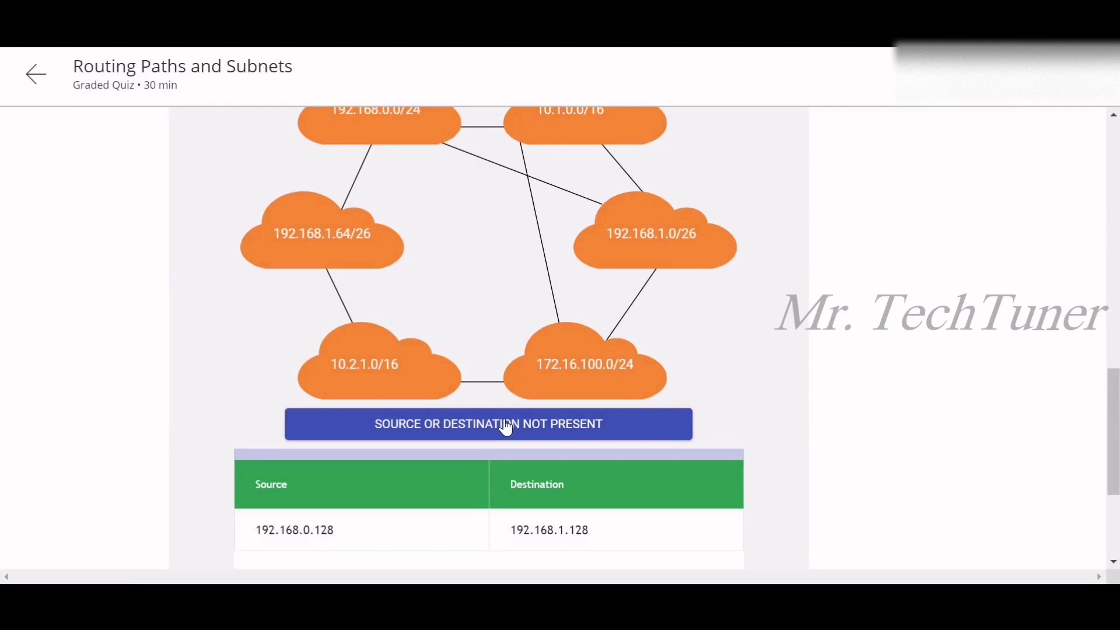
pyautogui.scroll(1, 412, 395)
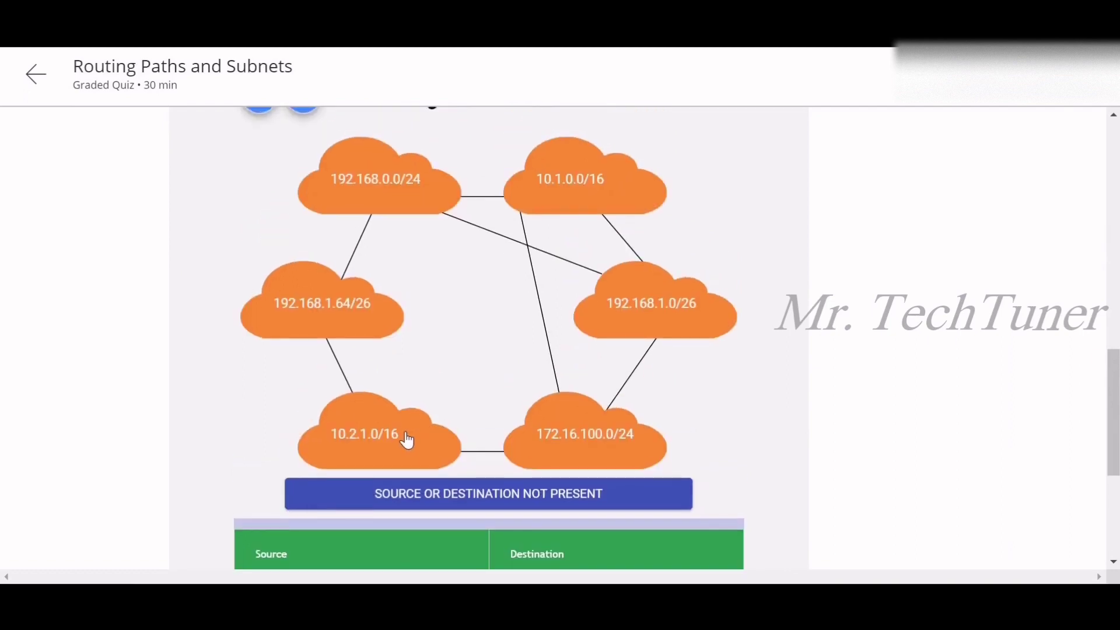
pyautogui.scroll(-3, 489, 411)
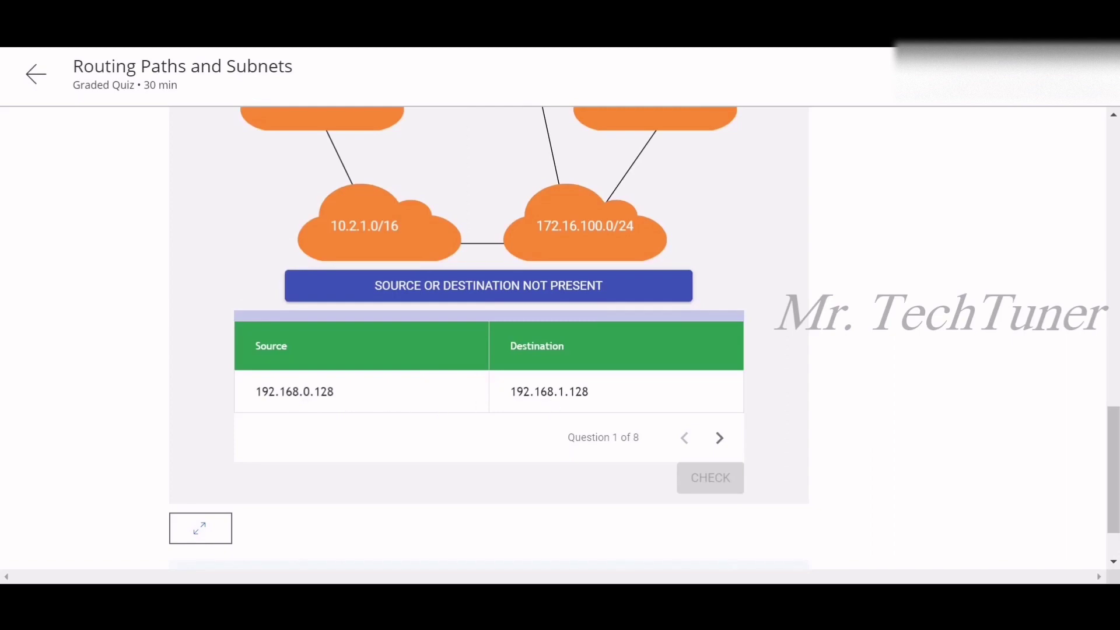
pyautogui.scroll(2, 437, 380)
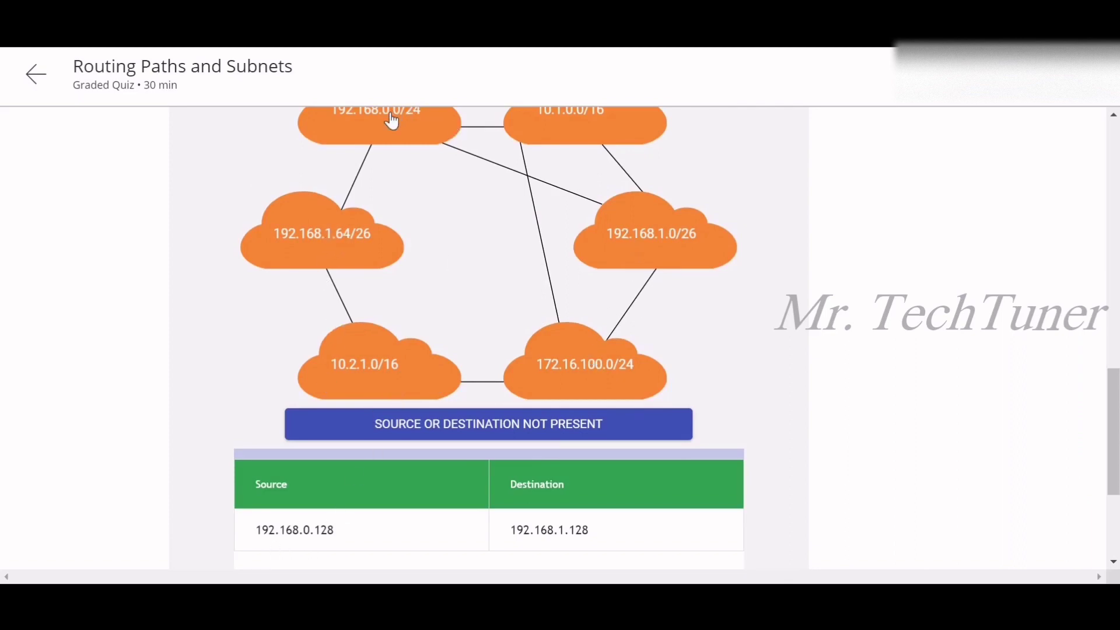
pyautogui.scroll(1, 392, 122)
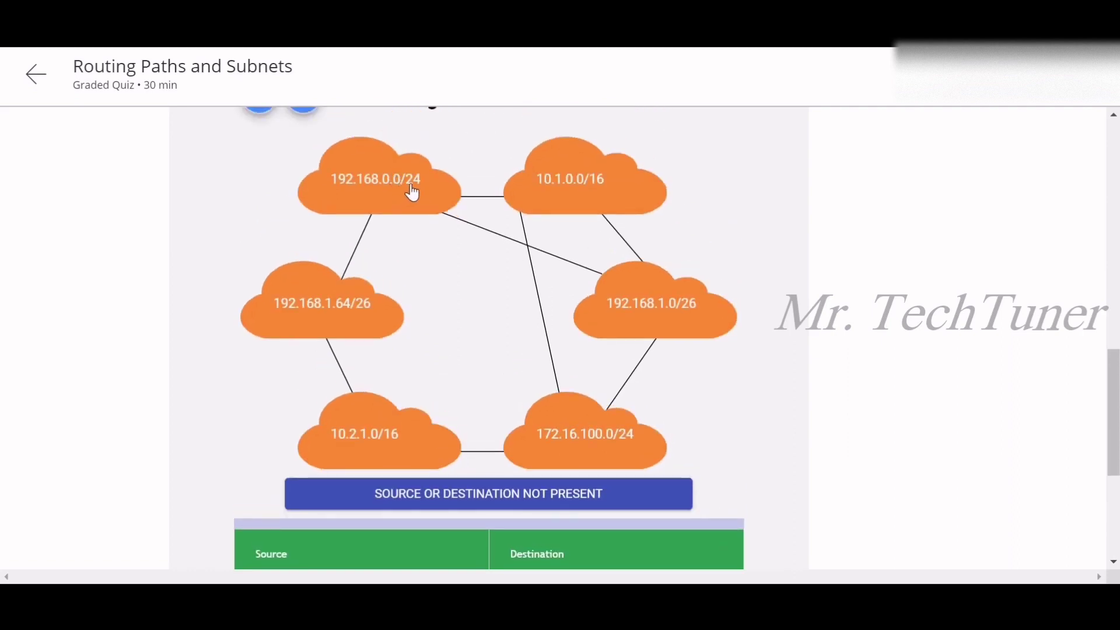
# Answer question 1 (192.168.0.128 to 192.168.1.128) as Source or destination not present.
pyautogui.click(410, 193)
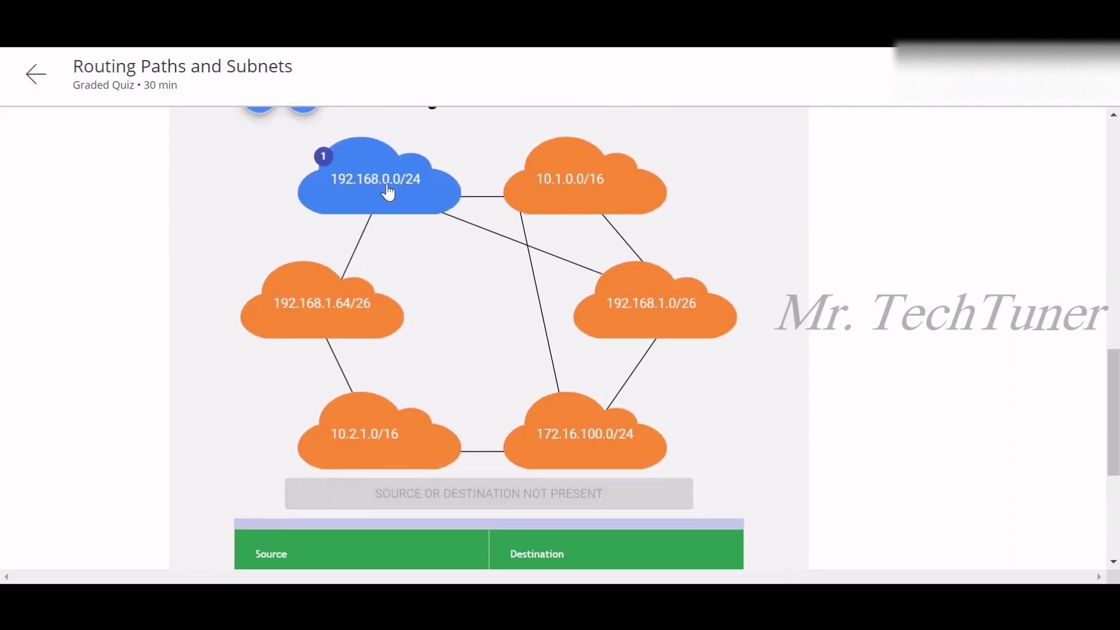
pyautogui.click(389, 193)
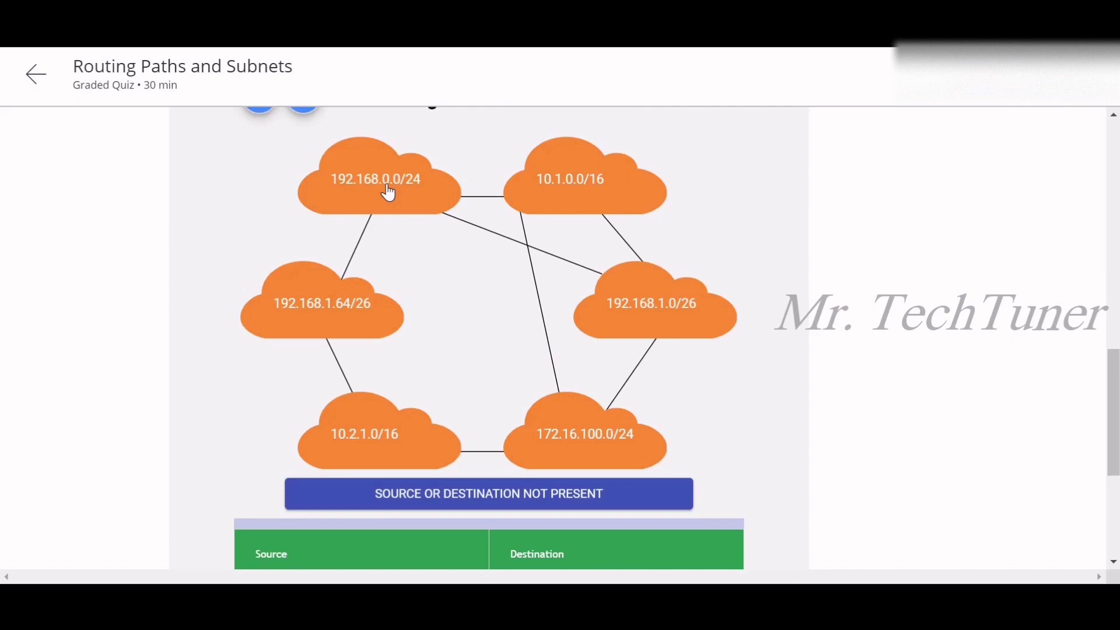
pyautogui.scroll(-3, 509, 227)
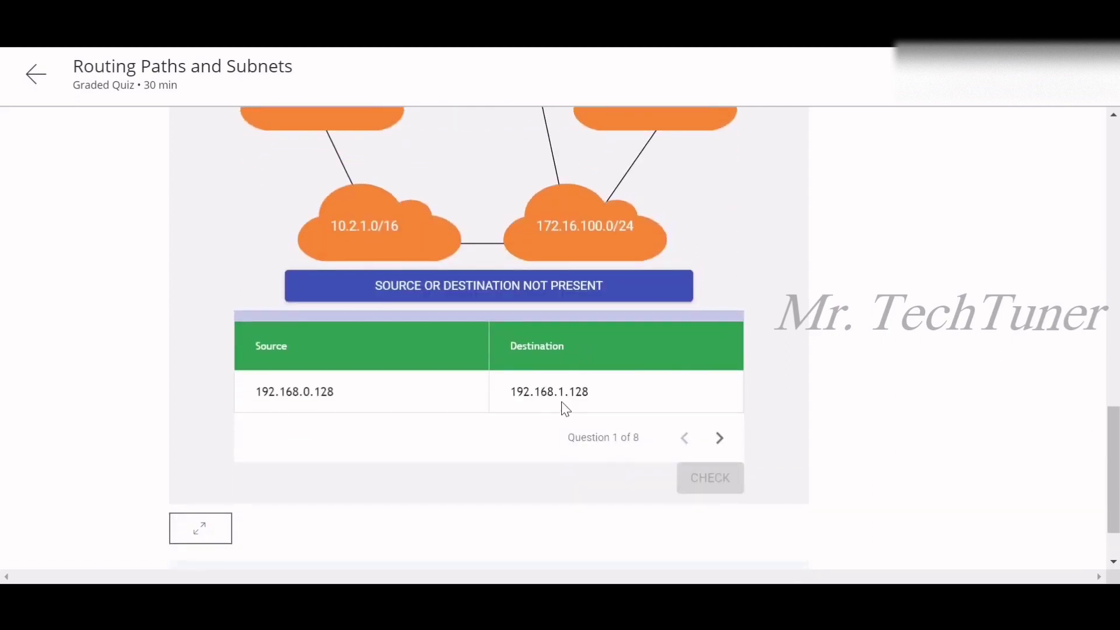
pyautogui.scroll(4, 489, 292)
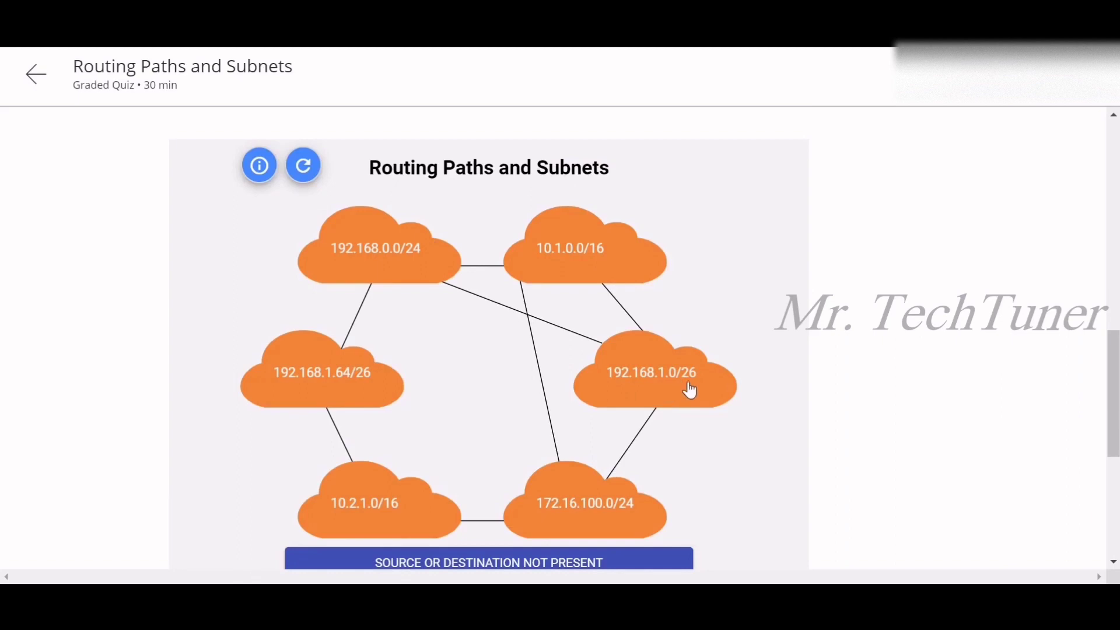
pyautogui.scroll(-1, 688, 384)
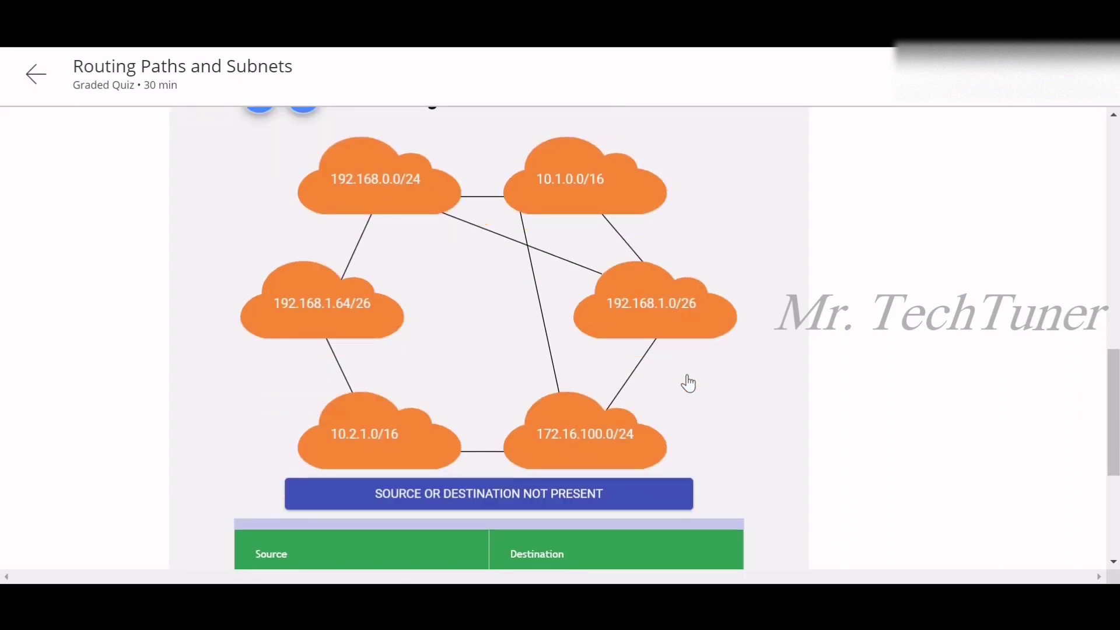
pyautogui.scroll(-4, 491, 385)
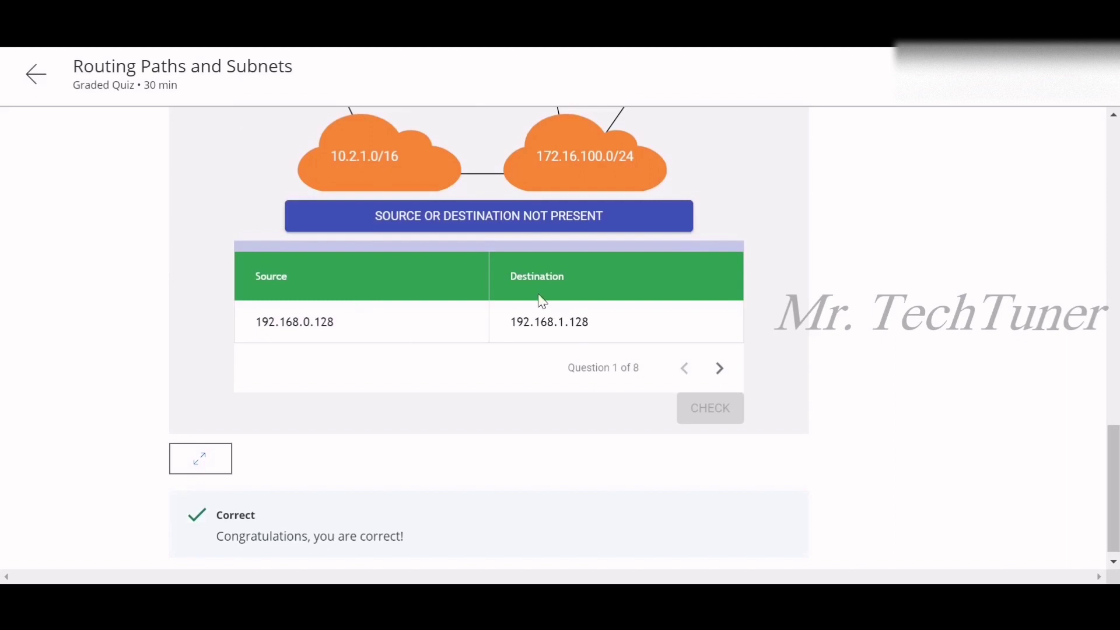
pyautogui.click(505, 224)
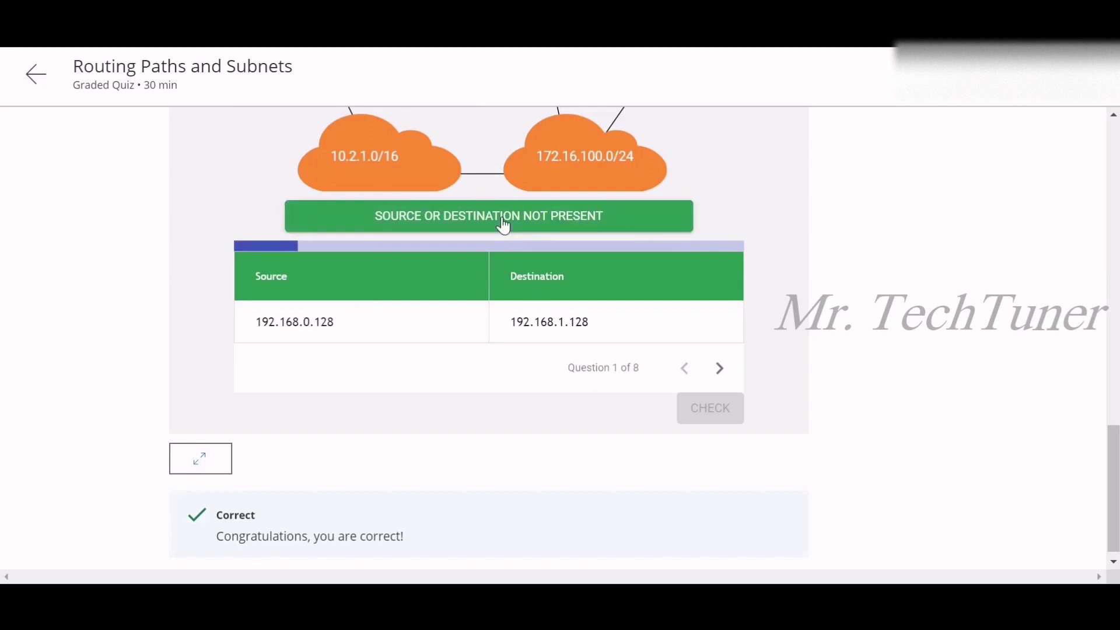
# Go to question 2 (192.168.1.1 to 192.168.1.65) and start the route at 192.168.1.0/26.
pyautogui.click(719, 371)
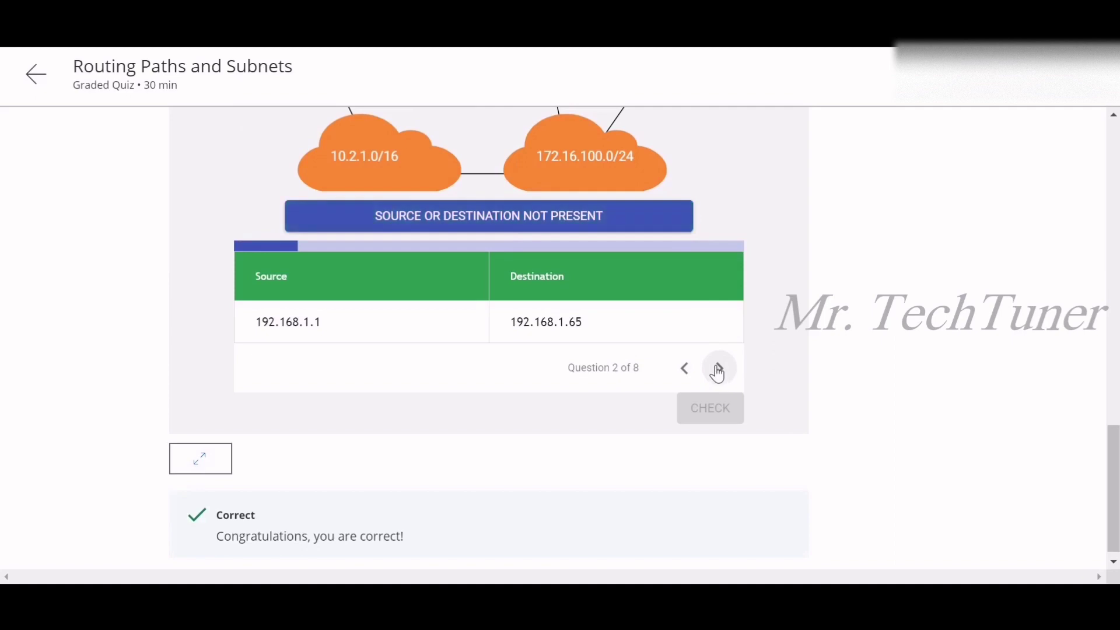
pyautogui.scroll(4, 665, 356)
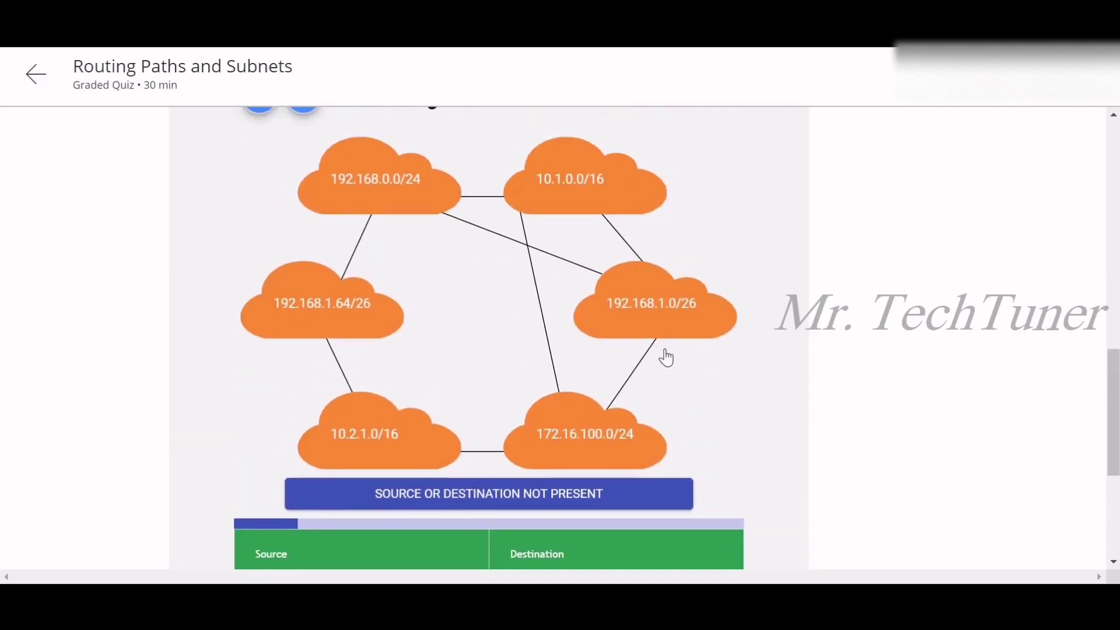
pyautogui.scroll(-3, 665, 357)
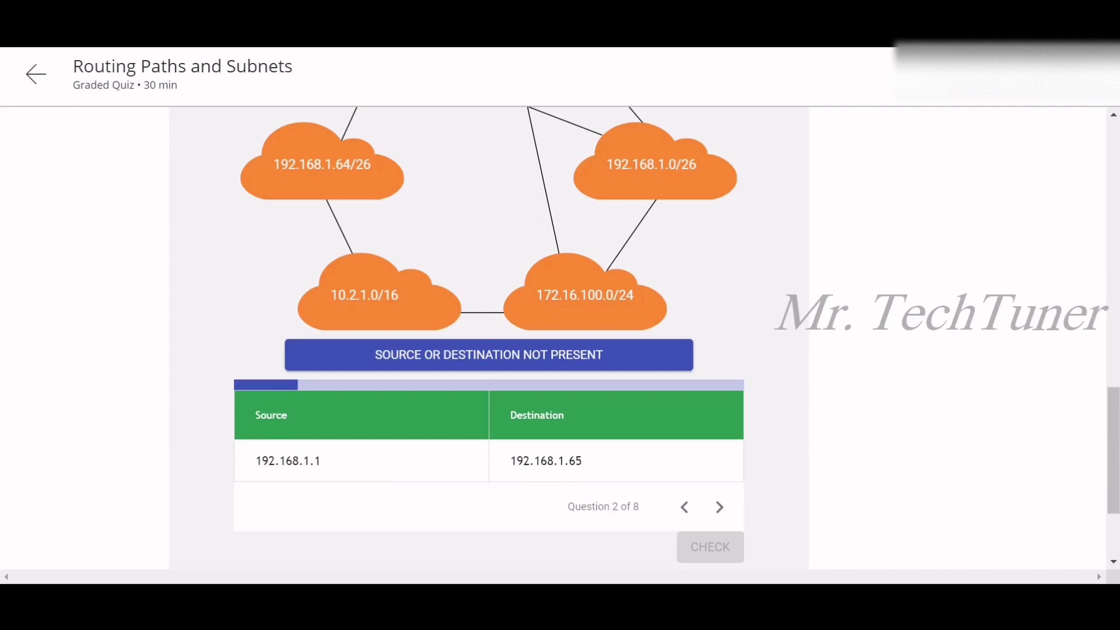
pyautogui.scroll(2, 585, 476)
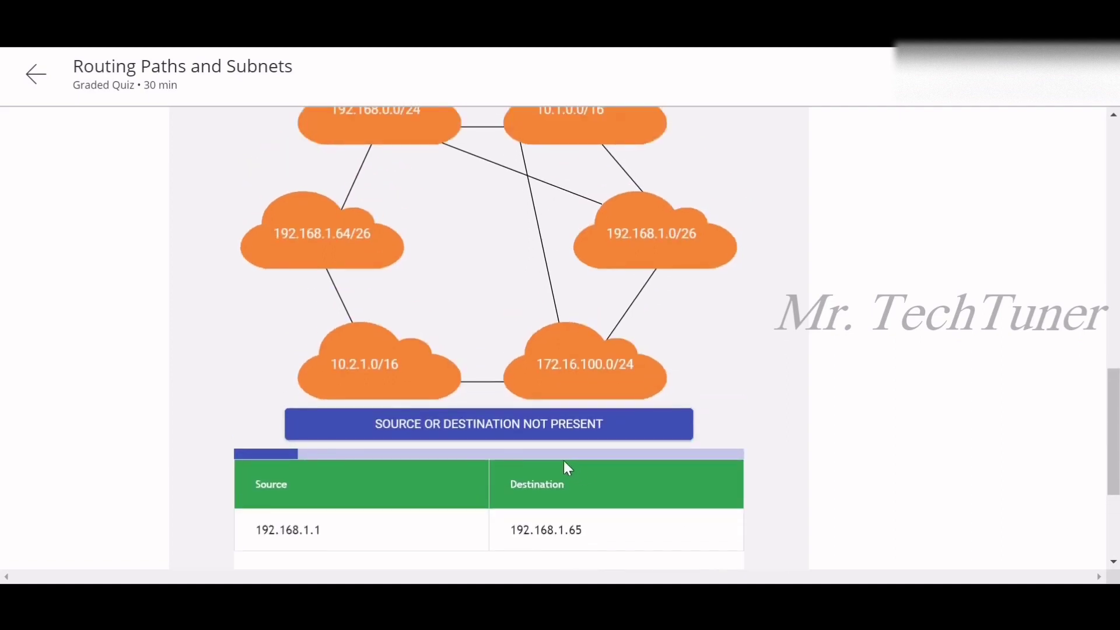
pyautogui.scroll(2, 527, 427)
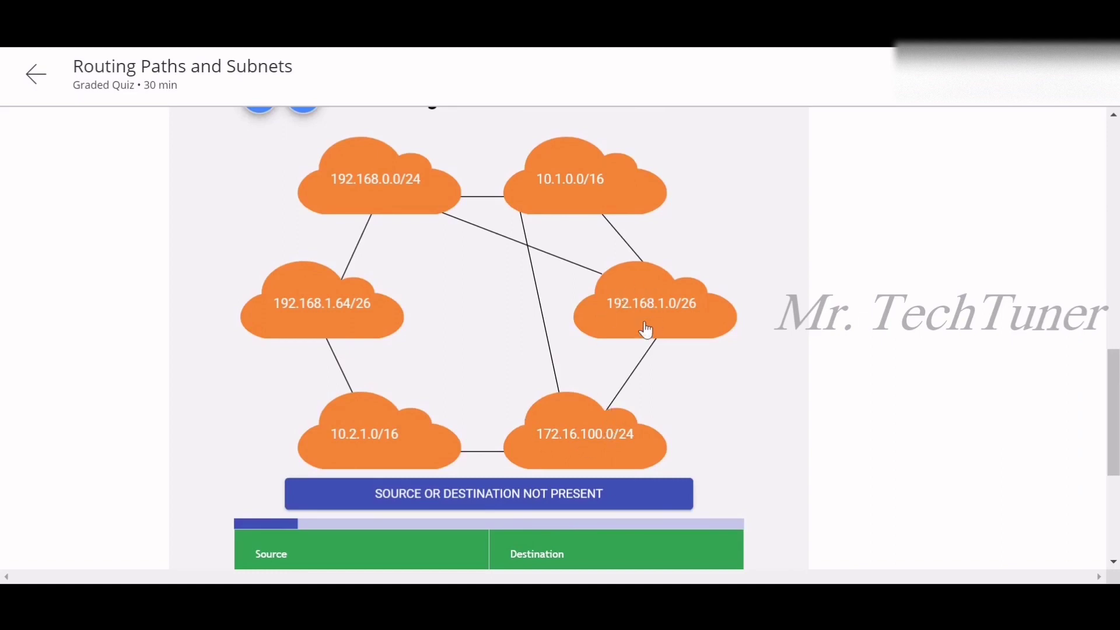
pyautogui.scroll(-3, 630, 327)
pyautogui.scroll(2, 616, 343)
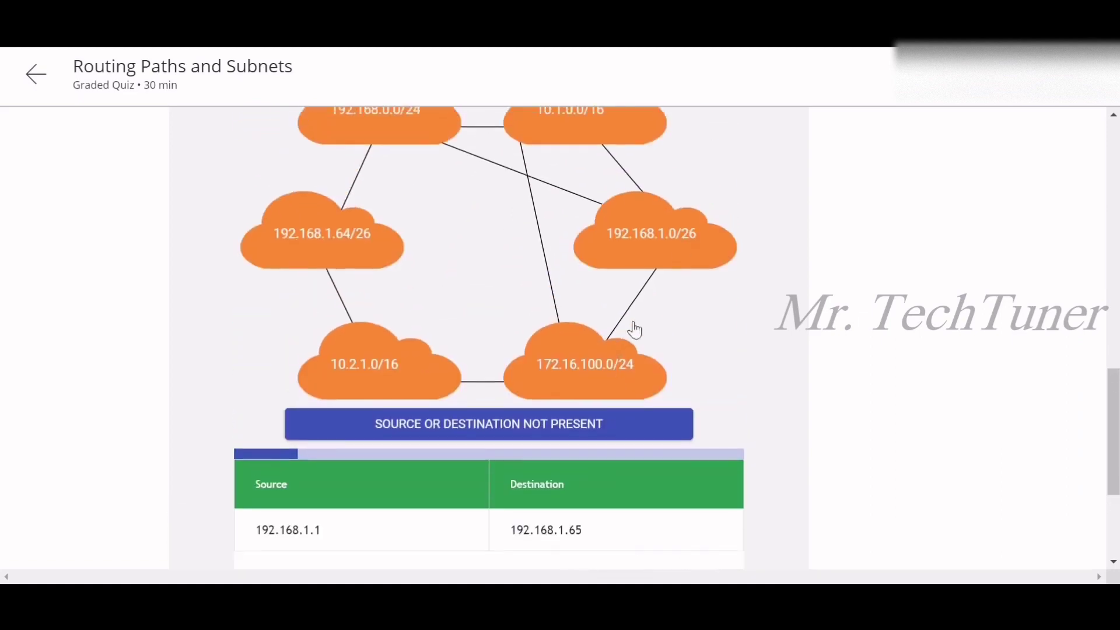
pyautogui.click(670, 249)
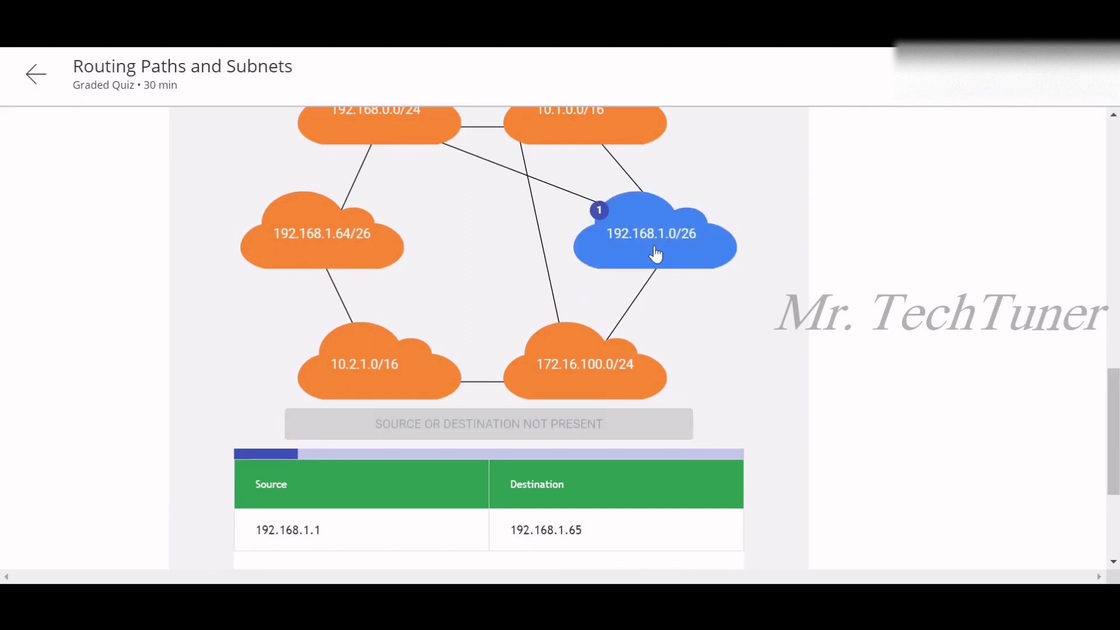
# Add 192.168.0.0/24 and 192.168.1.64/26 as the next hops and check the route.
pyautogui.scroll(-2, 647, 256)
pyautogui.scroll(2, 634, 259)
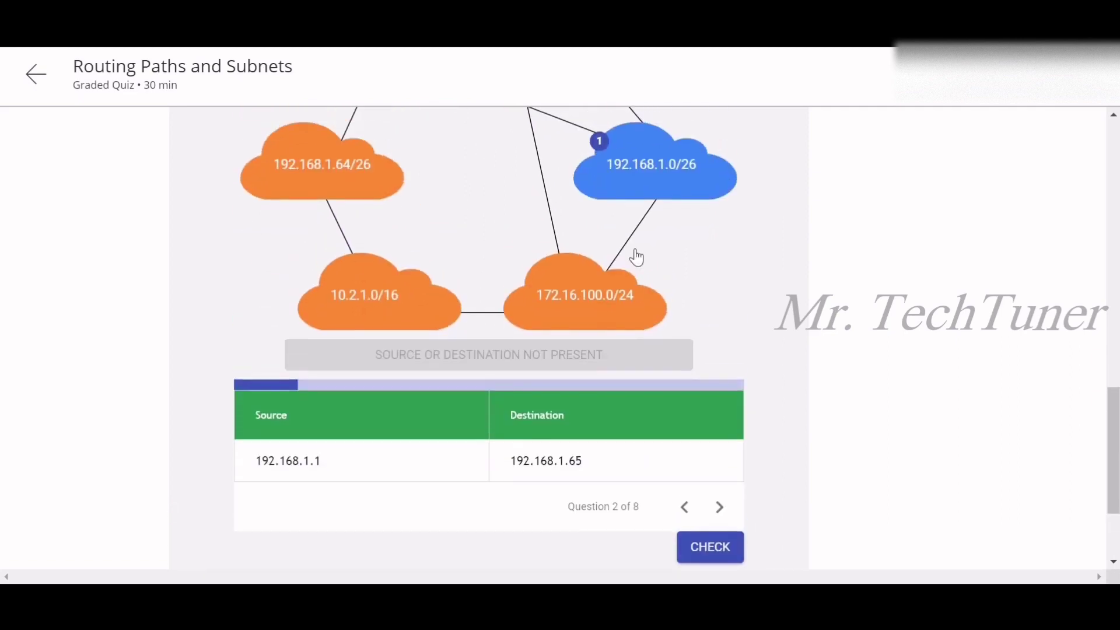
pyautogui.scroll(1, 620, 251)
pyautogui.click(415, 197)
pyautogui.scroll(-2, 413, 202)
pyautogui.scroll(1, 420, 203)
pyautogui.scroll(-2, 402, 197)
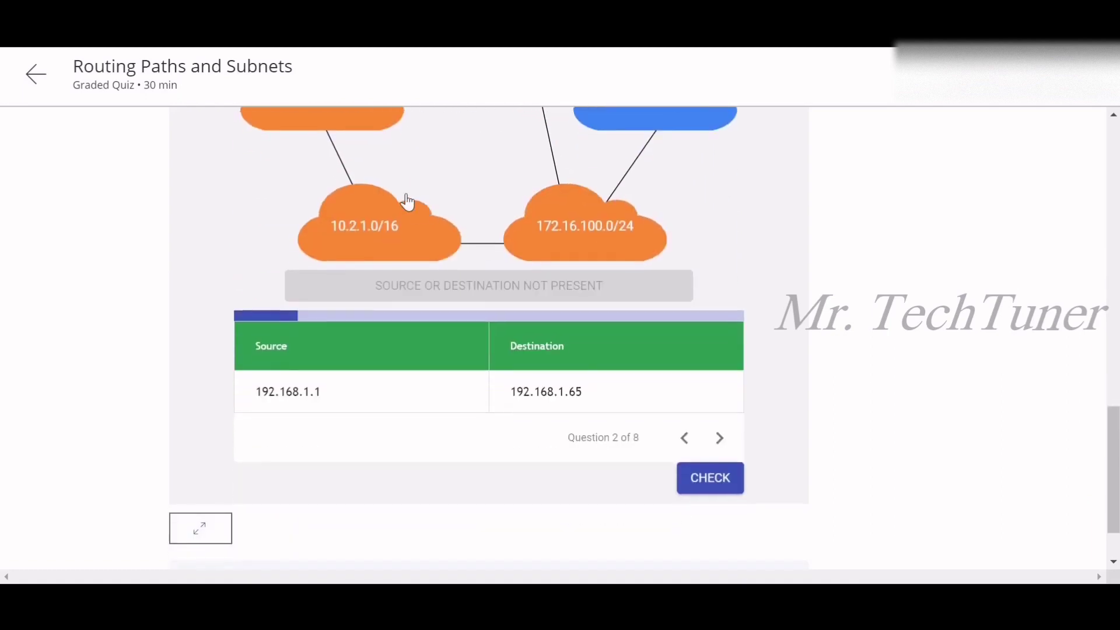
pyautogui.scroll(1, 383, 204)
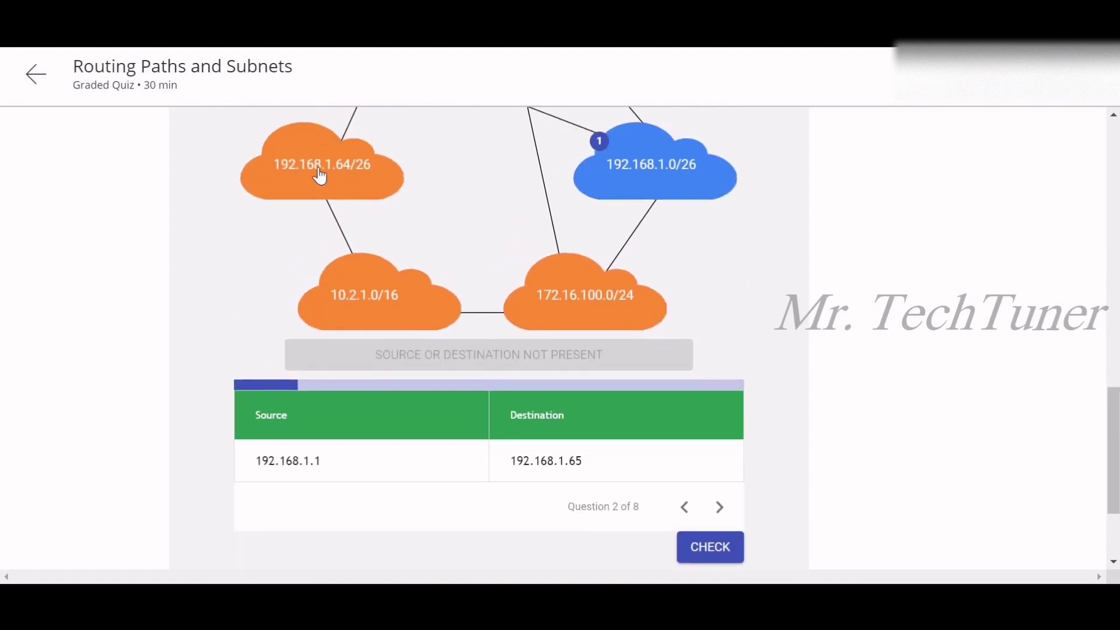
pyautogui.click(361, 178)
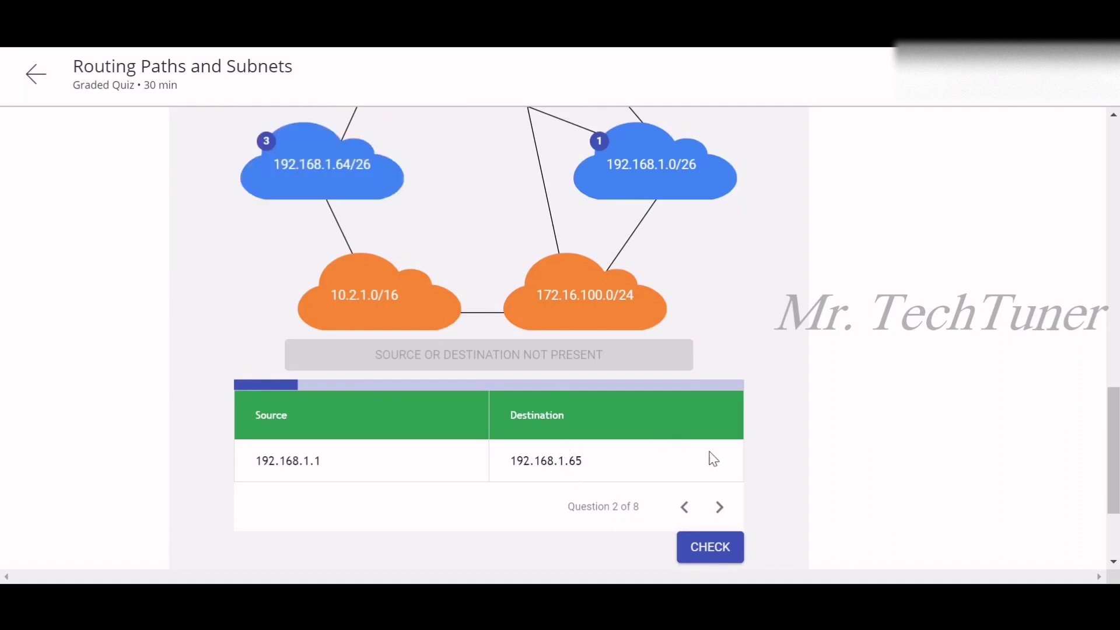
pyautogui.scroll(-1, 553, 379)
pyautogui.click(705, 483)
# Confirm question 2 is graded correct and move on to question 3.
pyautogui.scroll(1, 695, 467)
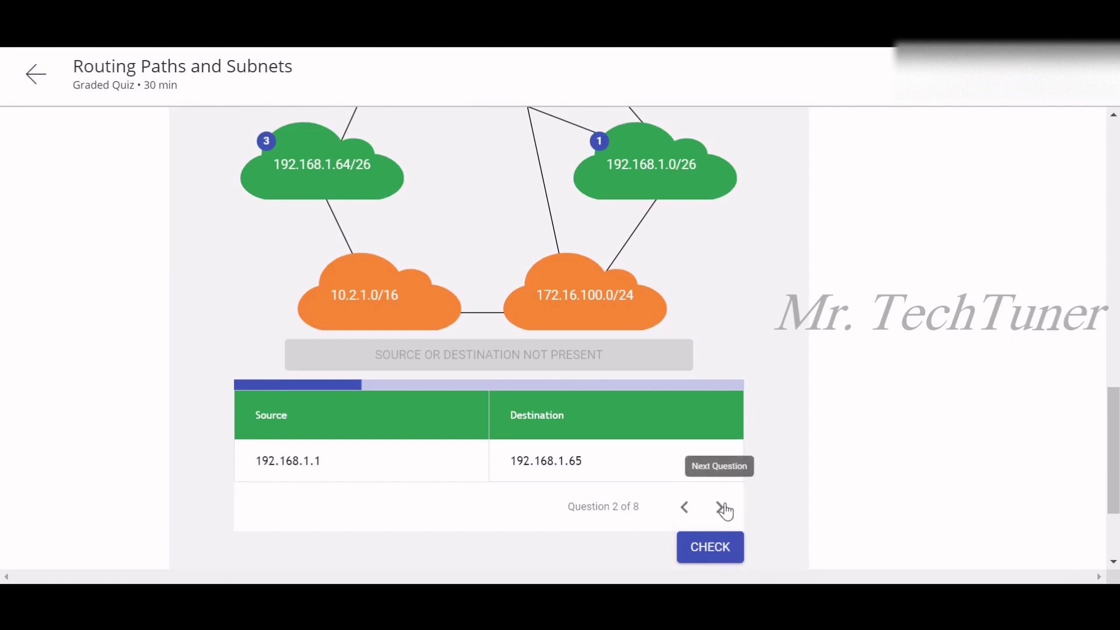
pyautogui.scroll(2, 721, 504)
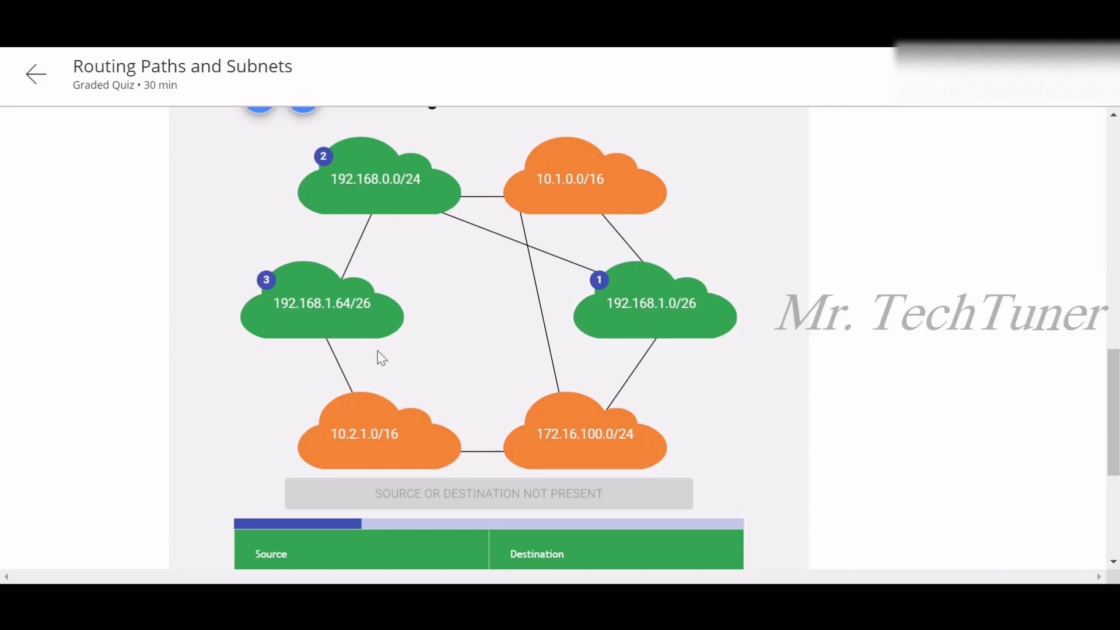
pyautogui.scroll(-5, 380, 358)
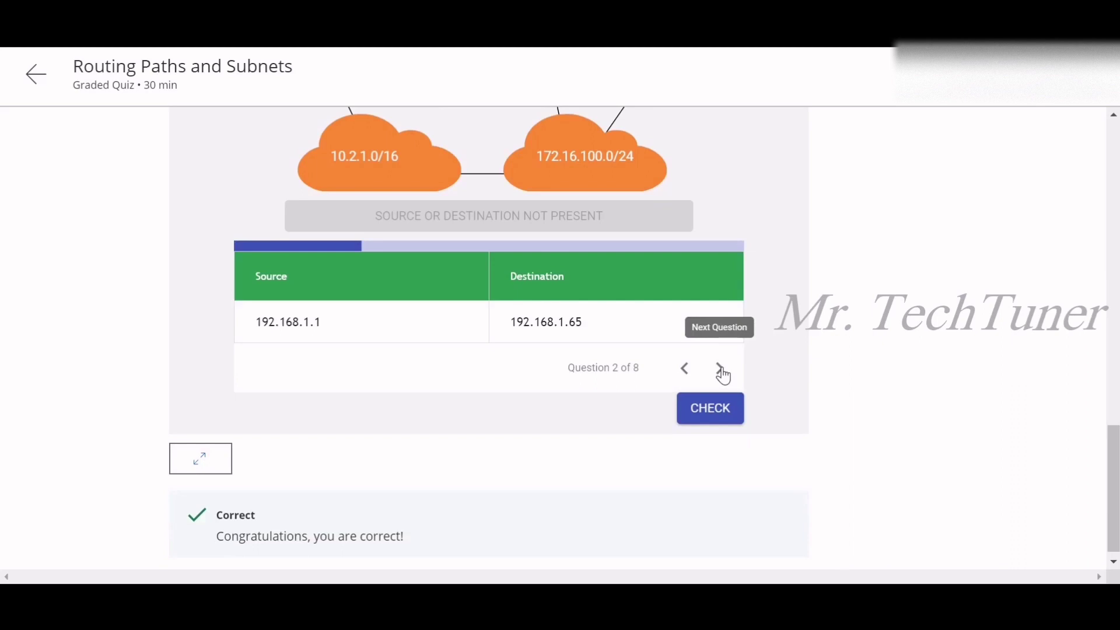
pyautogui.click(720, 369)
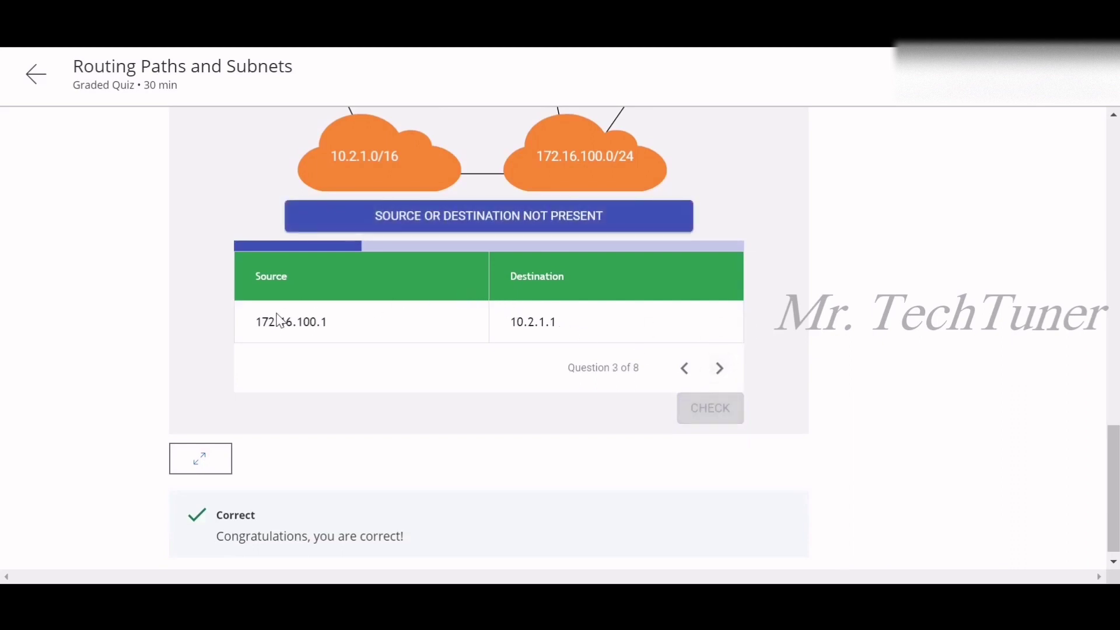
# Try question 3 with the path 10.2.1.0/16 then 172.16.100.0/24 and check it.
pyautogui.scroll(1, 283, 322)
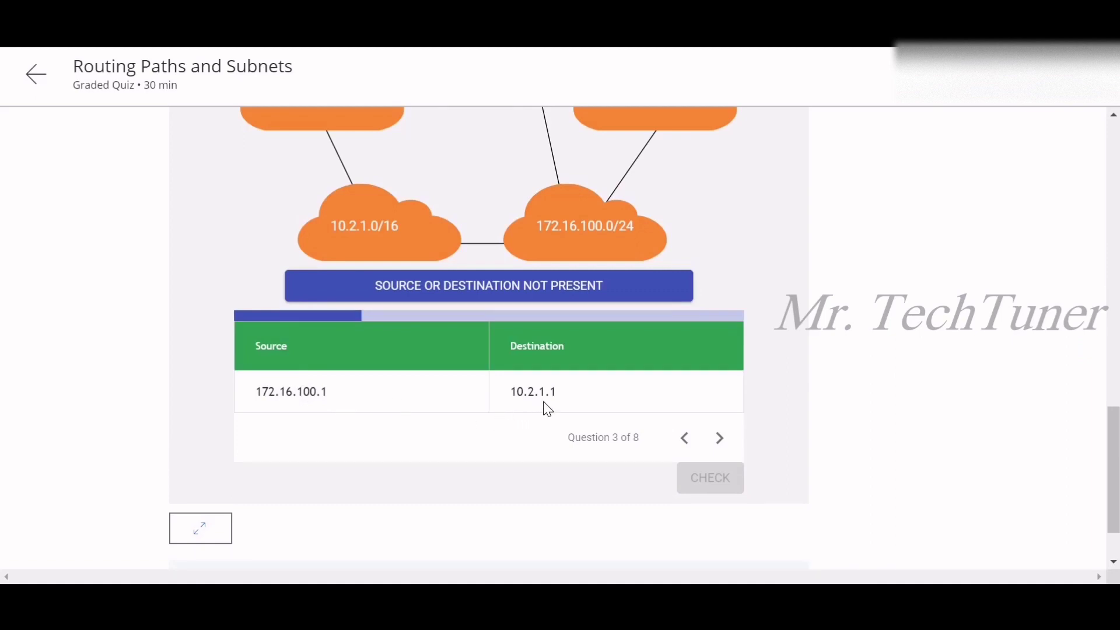
pyautogui.scroll(2, 554, 403)
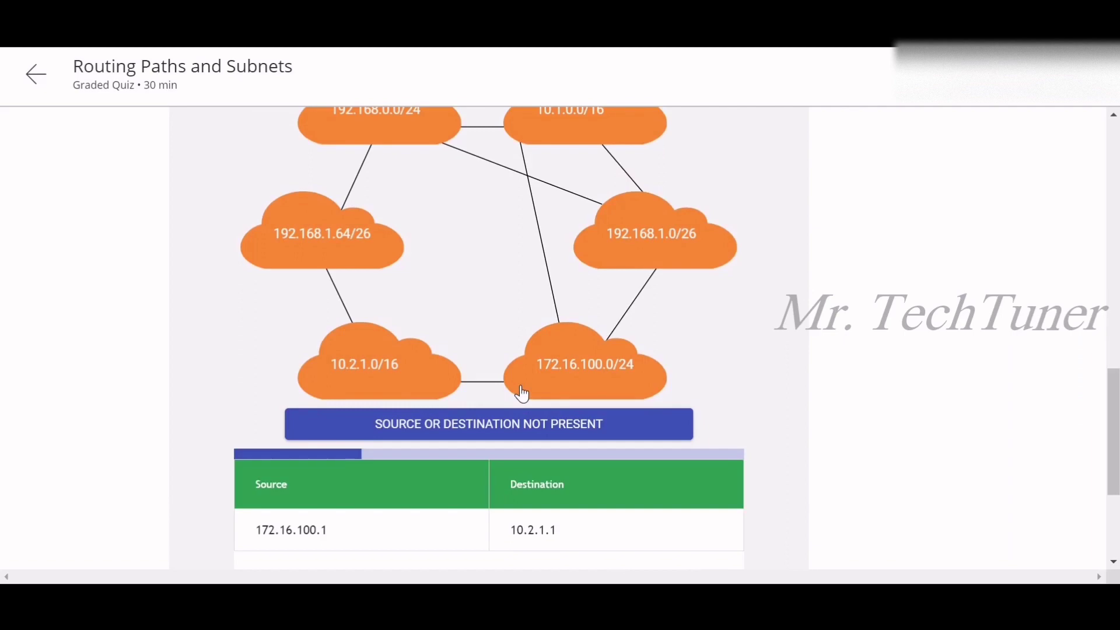
pyautogui.click(377, 381)
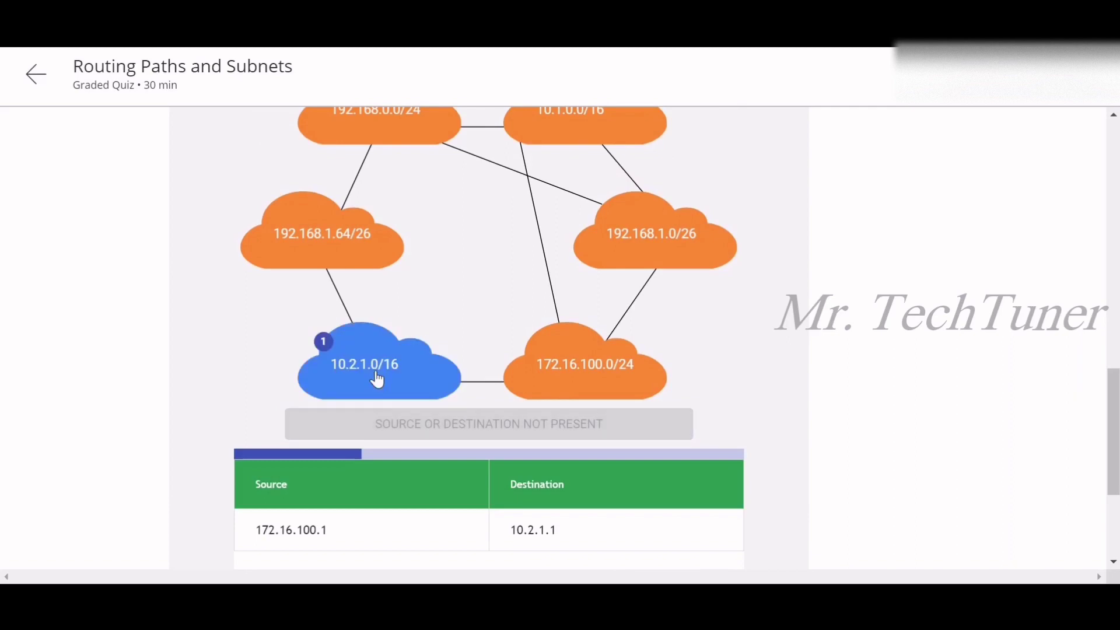
pyautogui.click(572, 386)
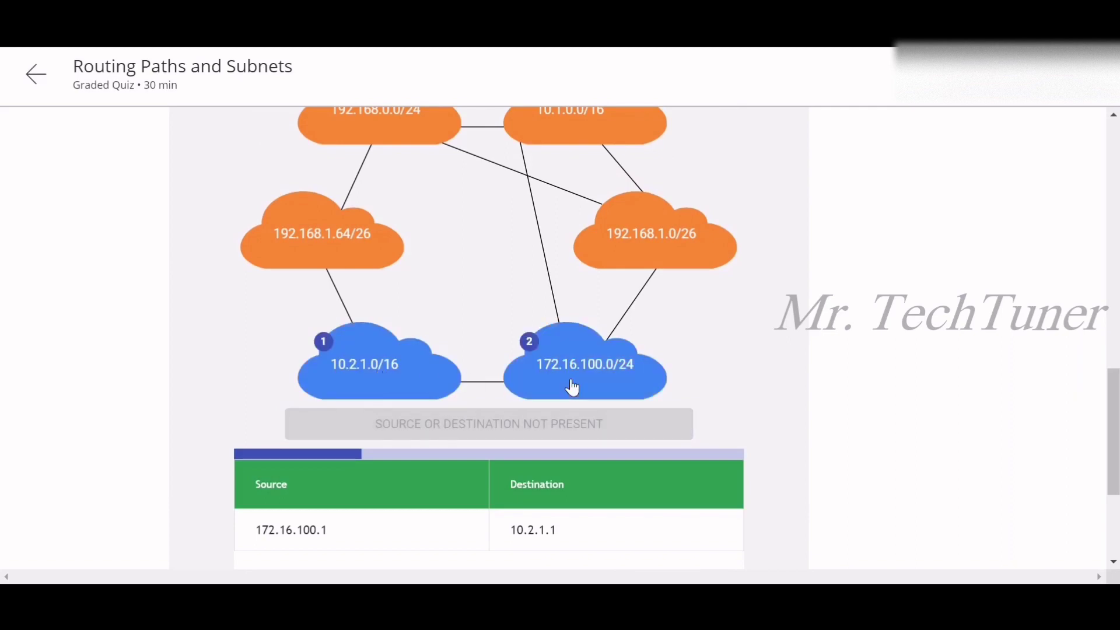
pyautogui.scroll(-2, 840, 408)
pyautogui.click(703, 474)
# Redo the path as 172.16.100.0/24 to 10.2.1.0/16, check it, and advance to question 4.
pyautogui.scroll(2, 607, 412)
pyautogui.click(570, 367)
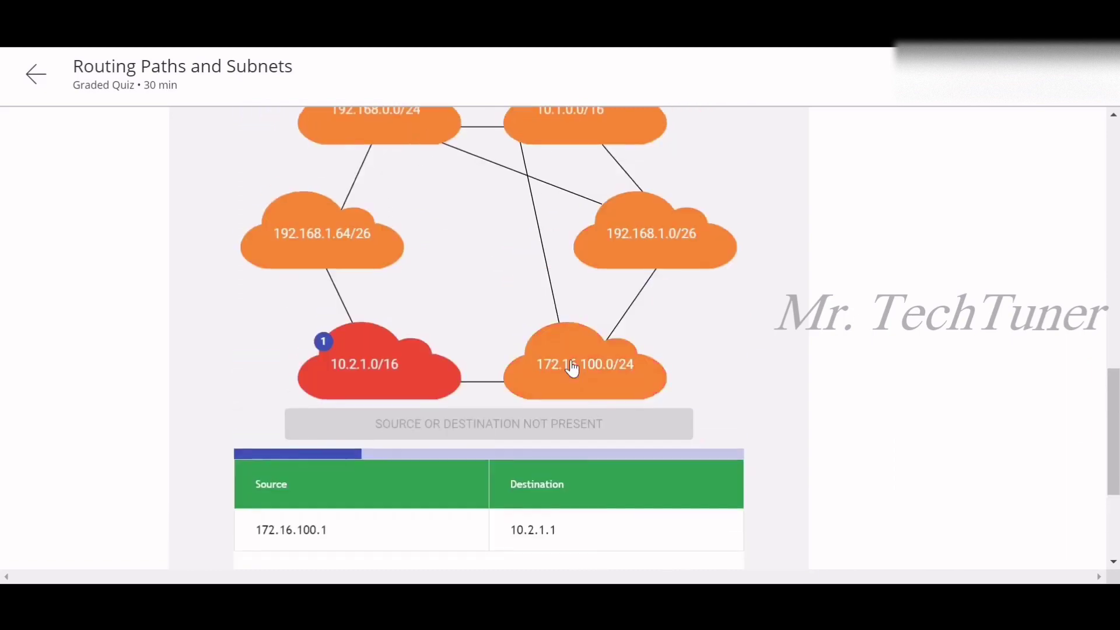
pyautogui.click(408, 367)
pyautogui.click(413, 368)
pyautogui.scroll(-2, 592, 477)
pyautogui.click(710, 479)
pyautogui.scroll(1, 483, 374)
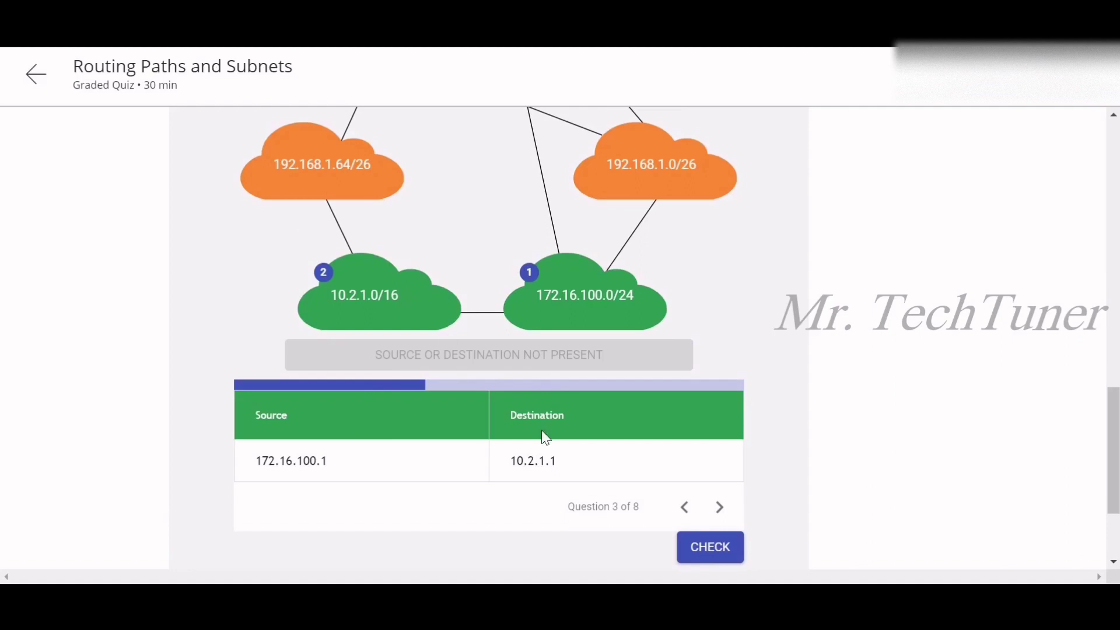
pyautogui.click(722, 510)
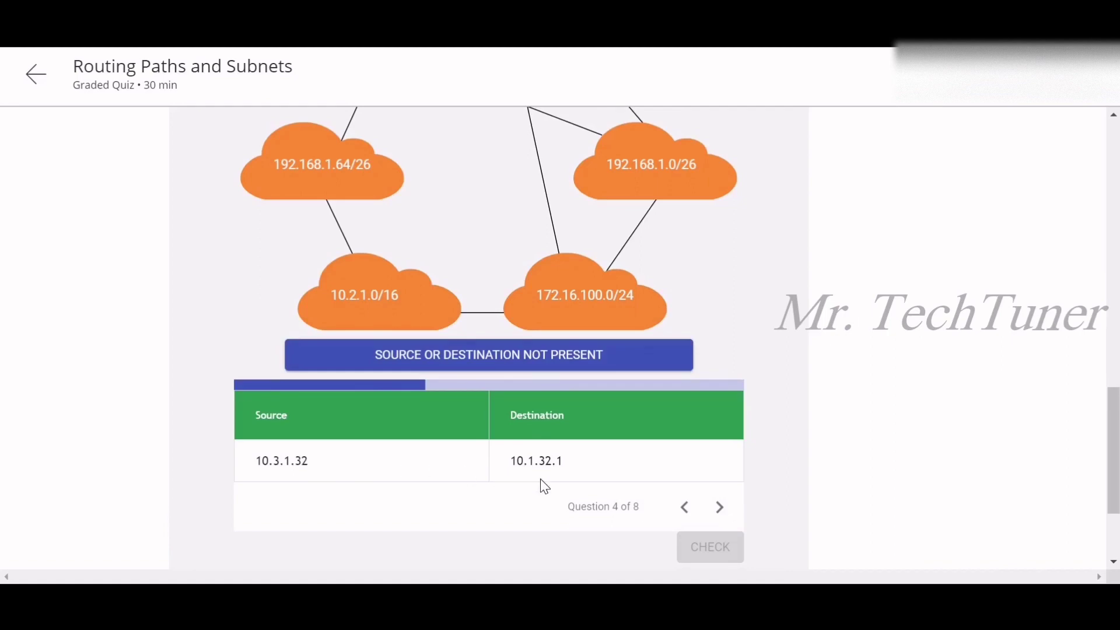
# Answer question 4 as Source or destination not present and advance to question 5.
pyautogui.scroll(1, 545, 486)
pyautogui.scroll(1, 547, 553)
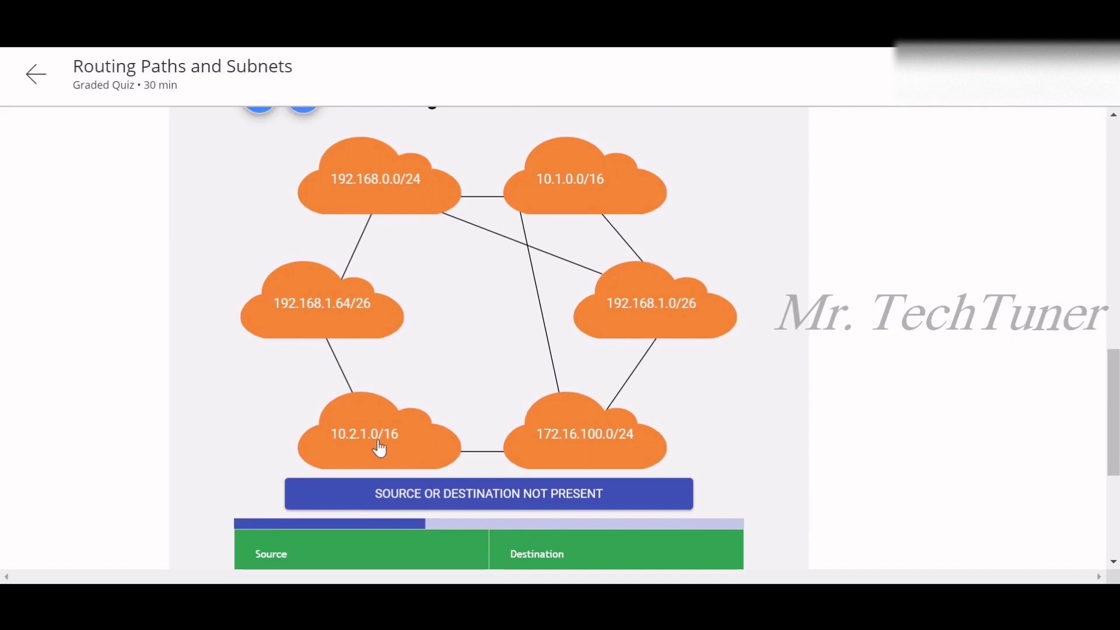
pyautogui.scroll(-1, 555, 187)
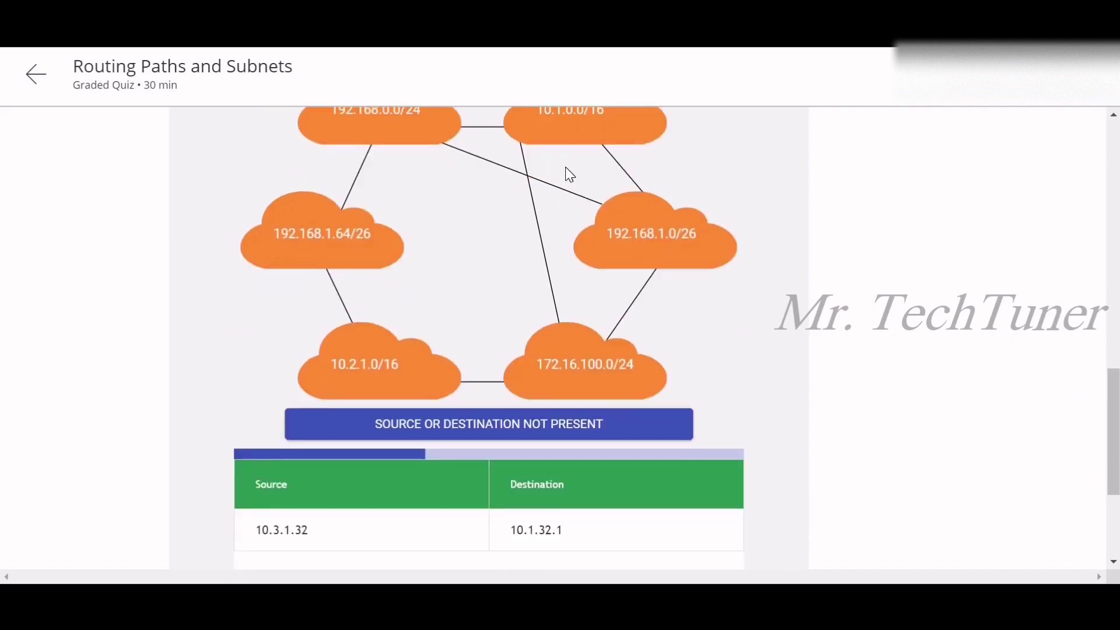
pyautogui.scroll(1, 570, 175)
pyautogui.scroll(-2, 612, 230)
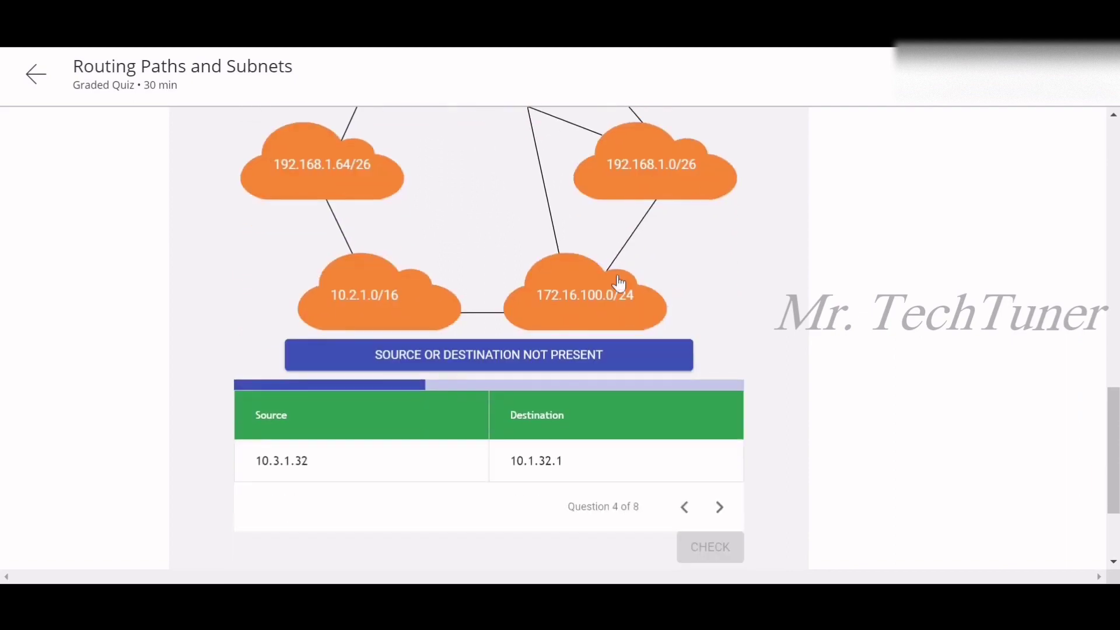
pyautogui.scroll(2, 560, 420)
pyautogui.scroll(-3, 578, 205)
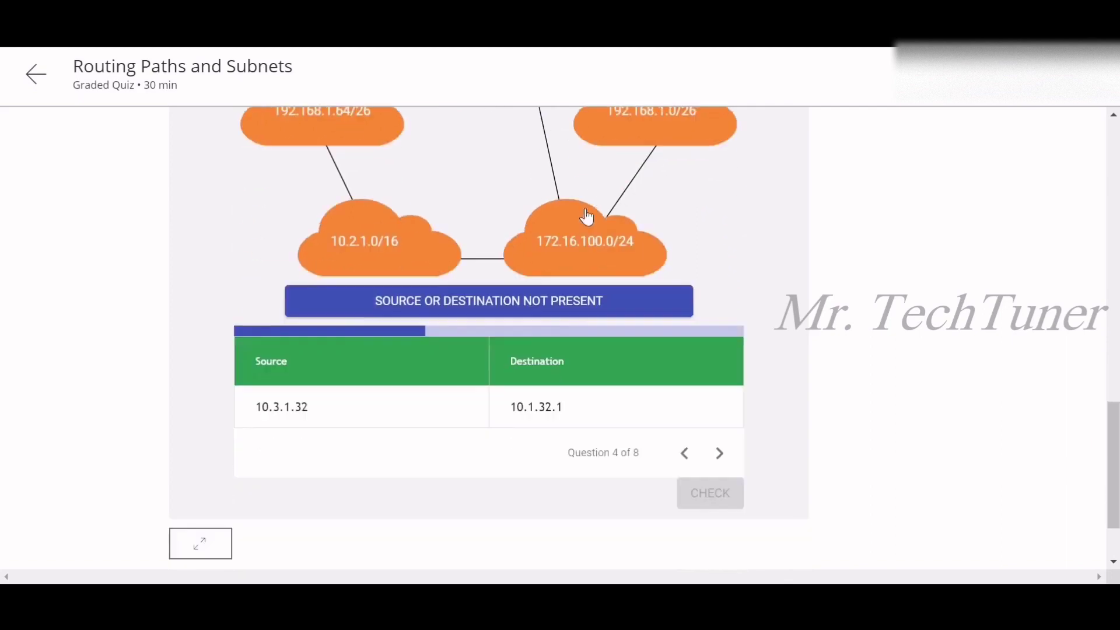
pyautogui.click(569, 291)
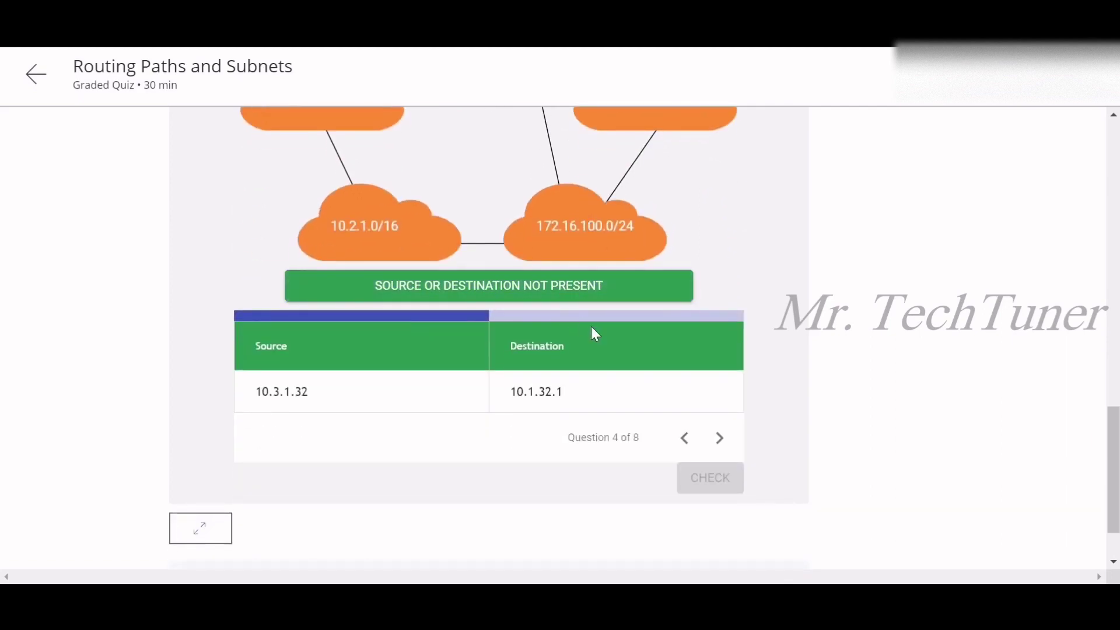
pyautogui.click(722, 441)
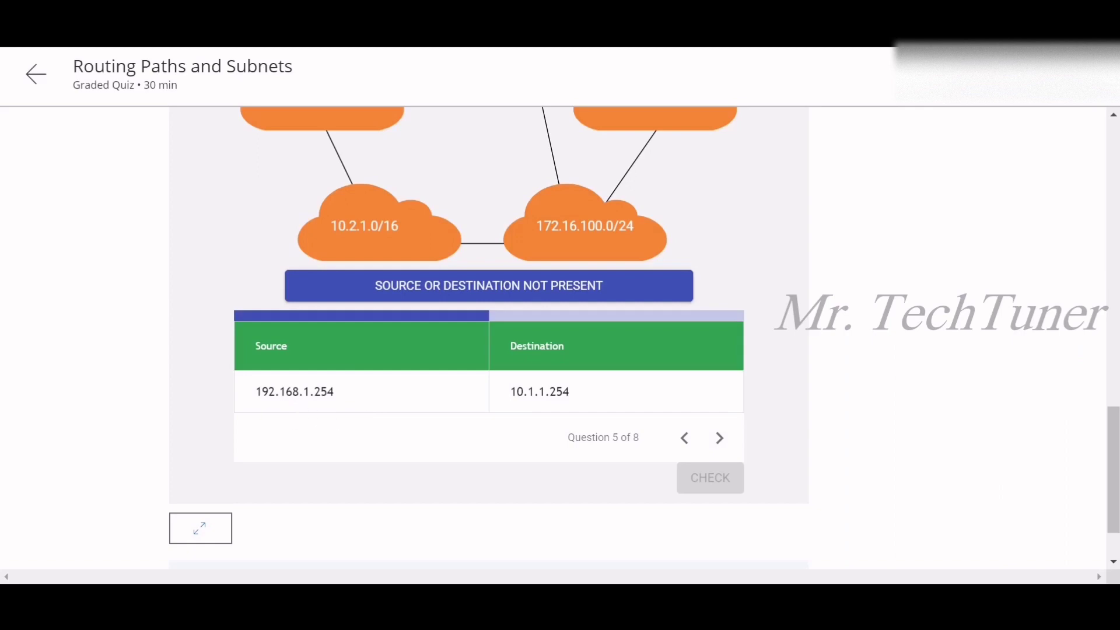
# Answer question 5 as Source or destination not present as well, then move on to question 6.
pyautogui.scroll(3, 350, 401)
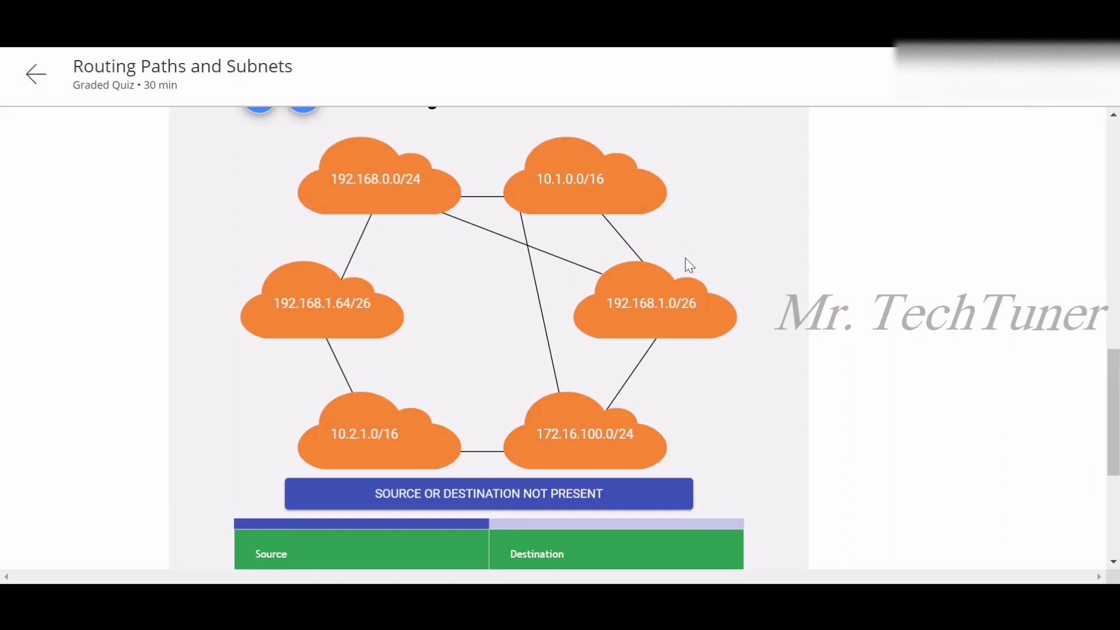
pyautogui.scroll(-4, 383, 304)
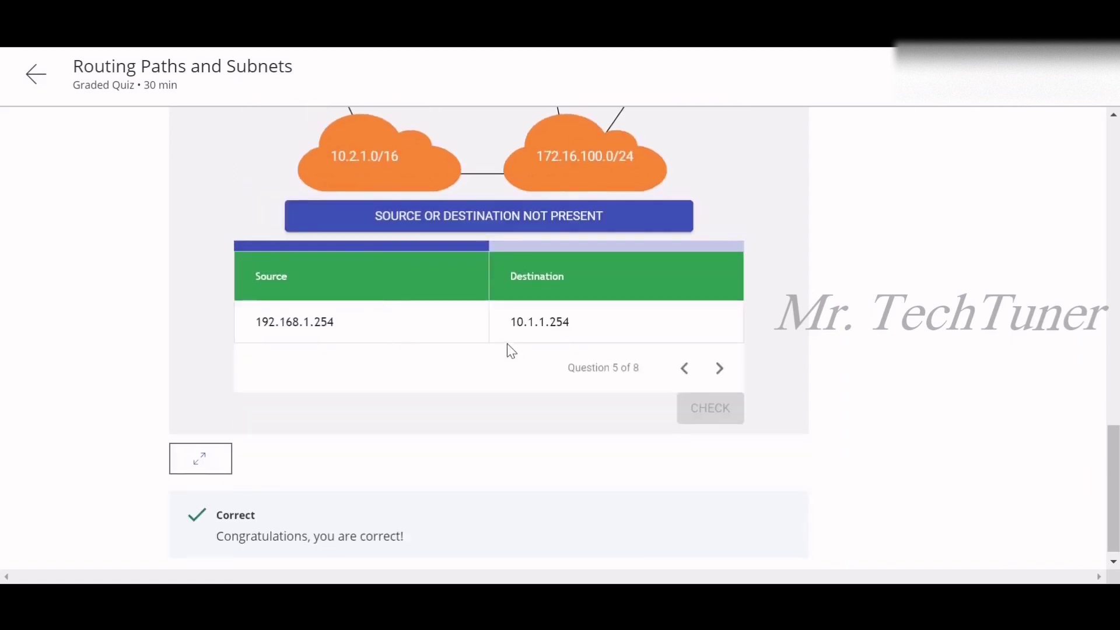
pyautogui.scroll(1, 525, 338)
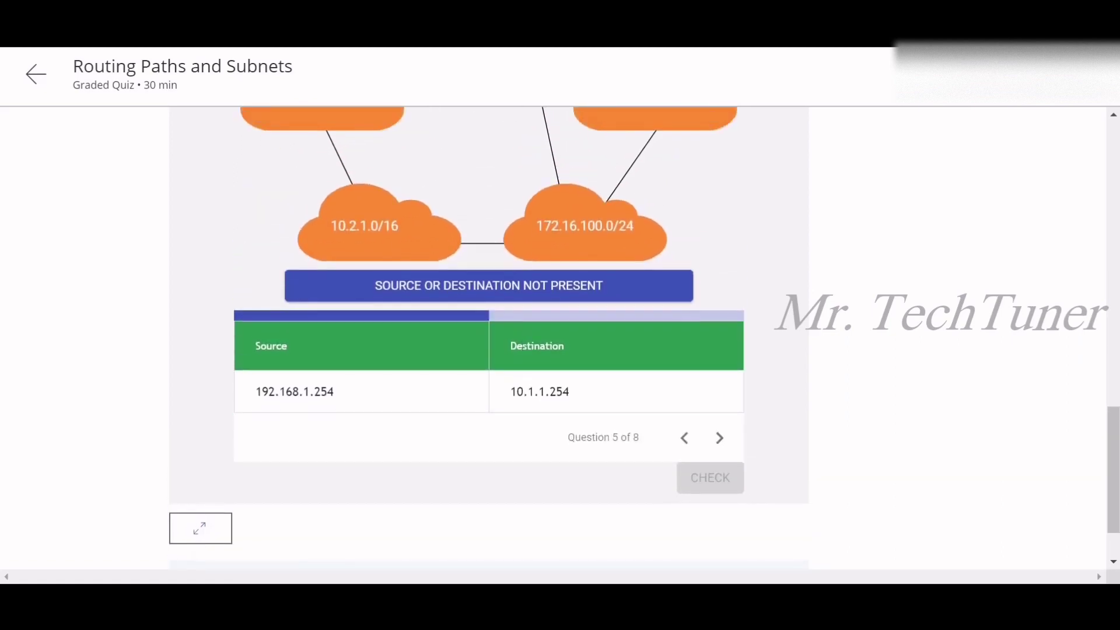
pyautogui.scroll(3, 569, 274)
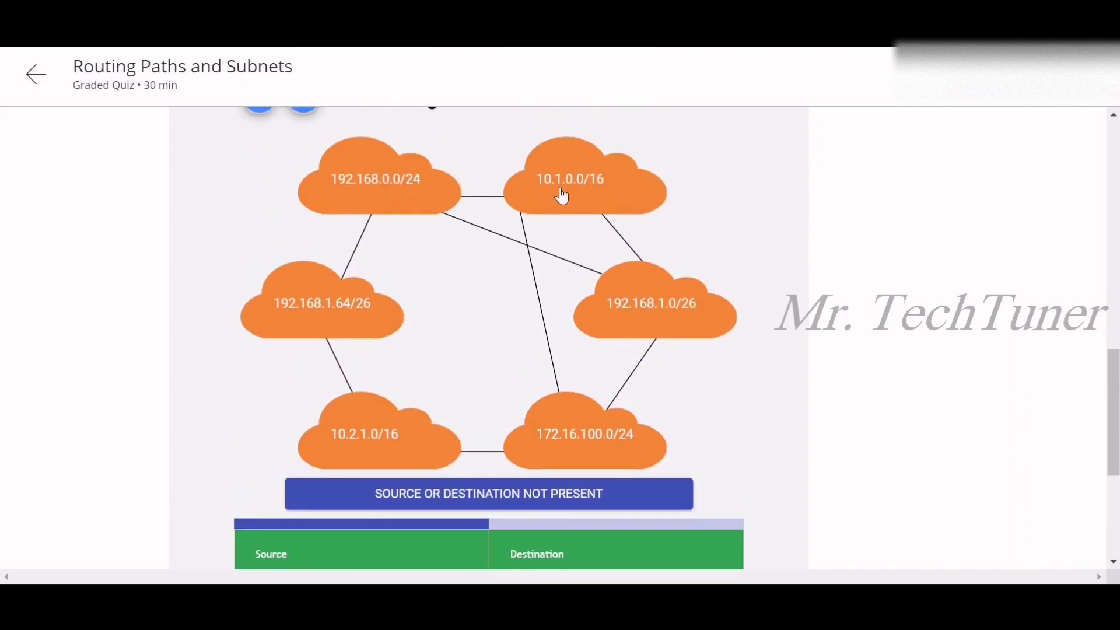
pyautogui.scroll(-2, 557, 198)
pyautogui.click(516, 350)
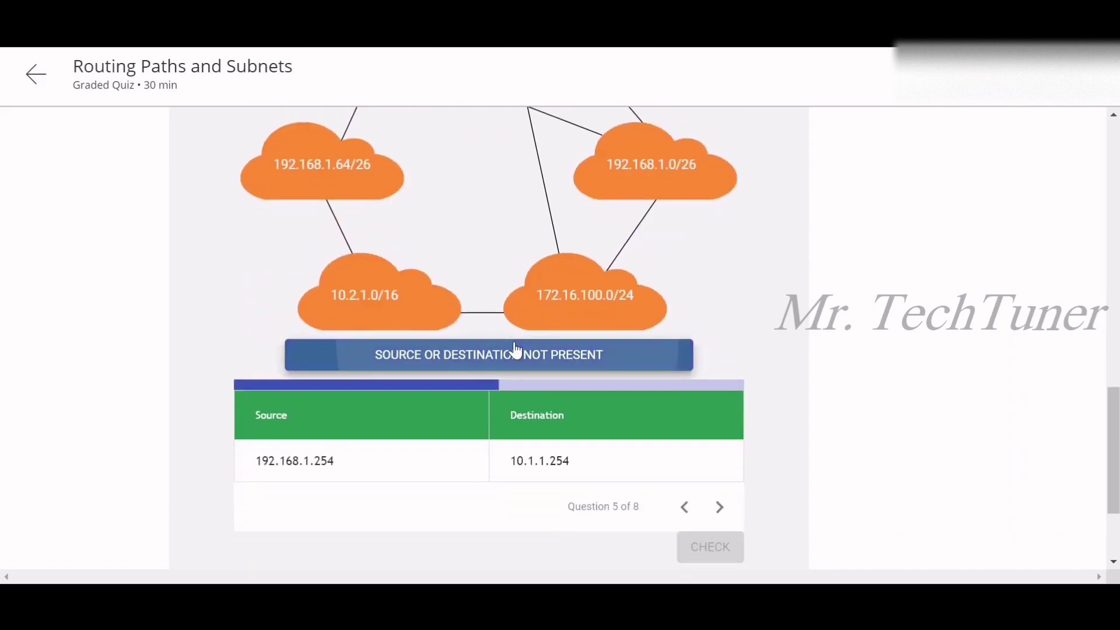
pyautogui.click(721, 508)
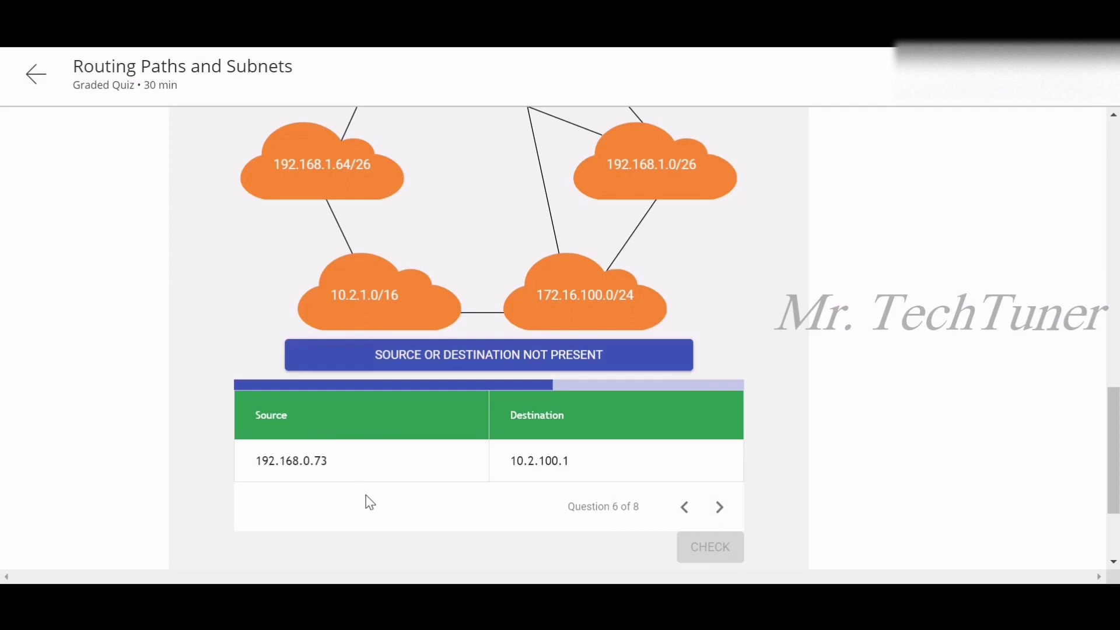
# Route question 6 through 192.168.0.0/24, 192.168.1.64/26 and 10.2.1.0/16 and check it.
pyautogui.scroll(2, 481, 471)
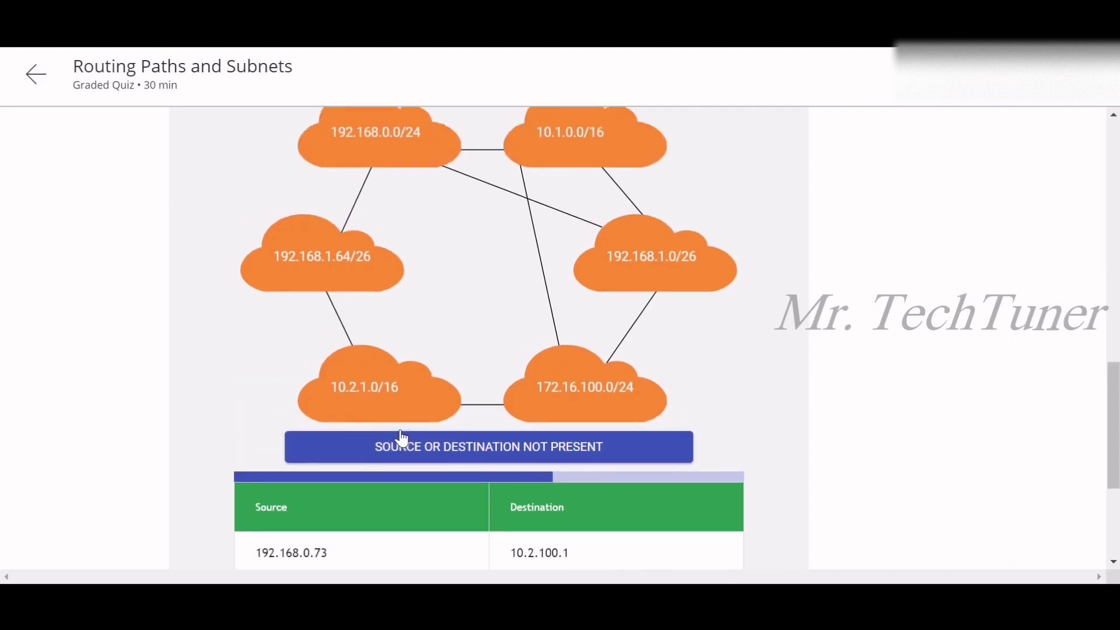
pyautogui.scroll(-2, 443, 455)
pyautogui.scroll(1, 412, 402)
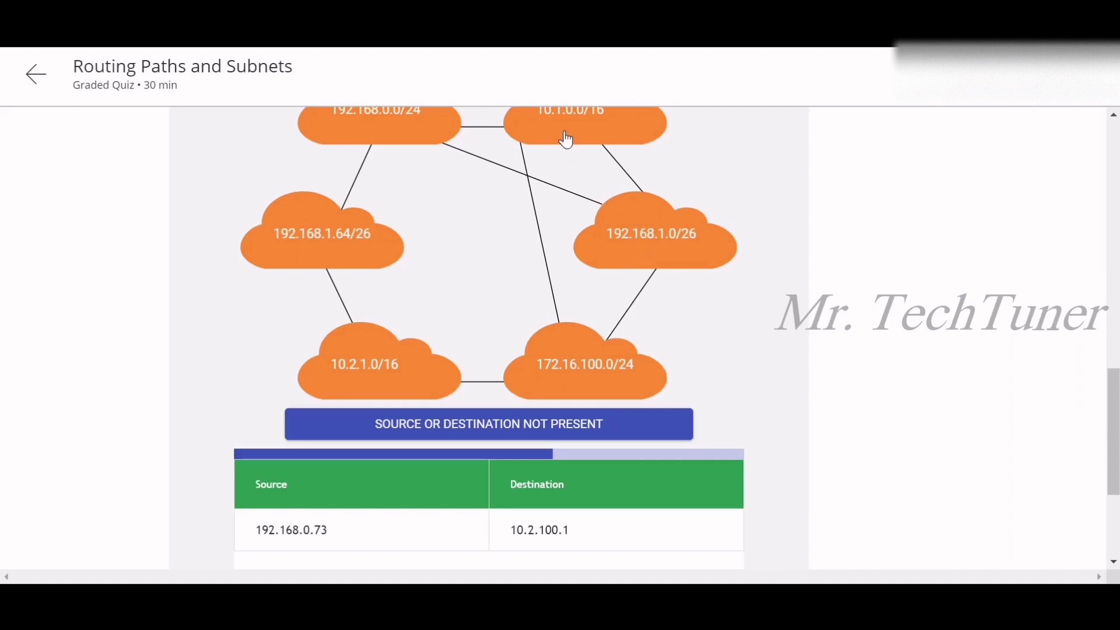
pyautogui.scroll(1, 546, 188)
pyautogui.click(408, 191)
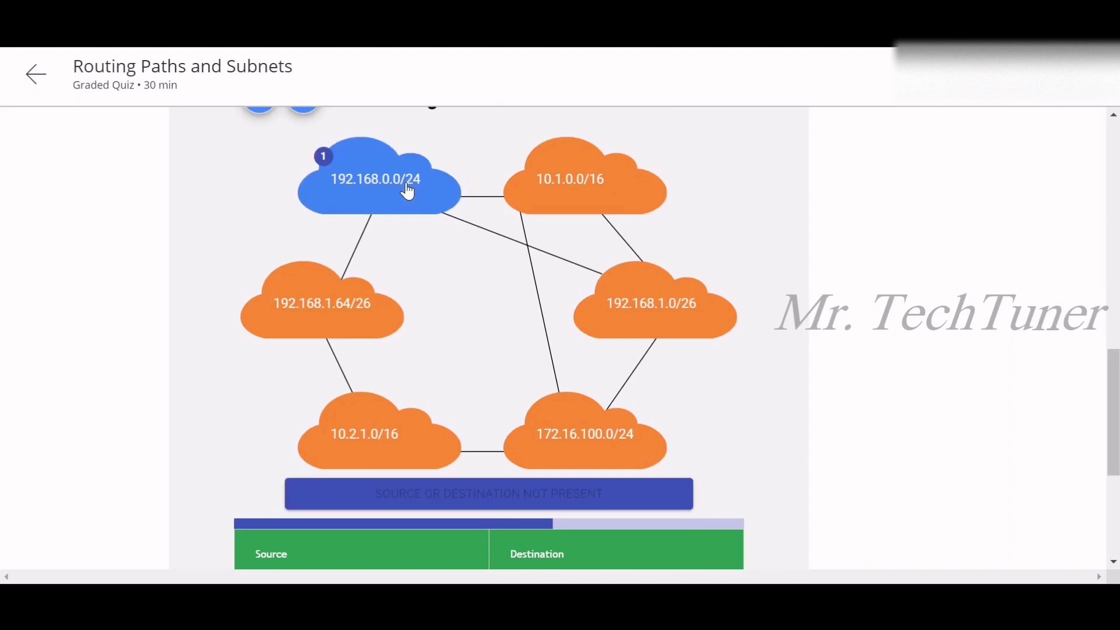
pyautogui.scroll(-3, 407, 191)
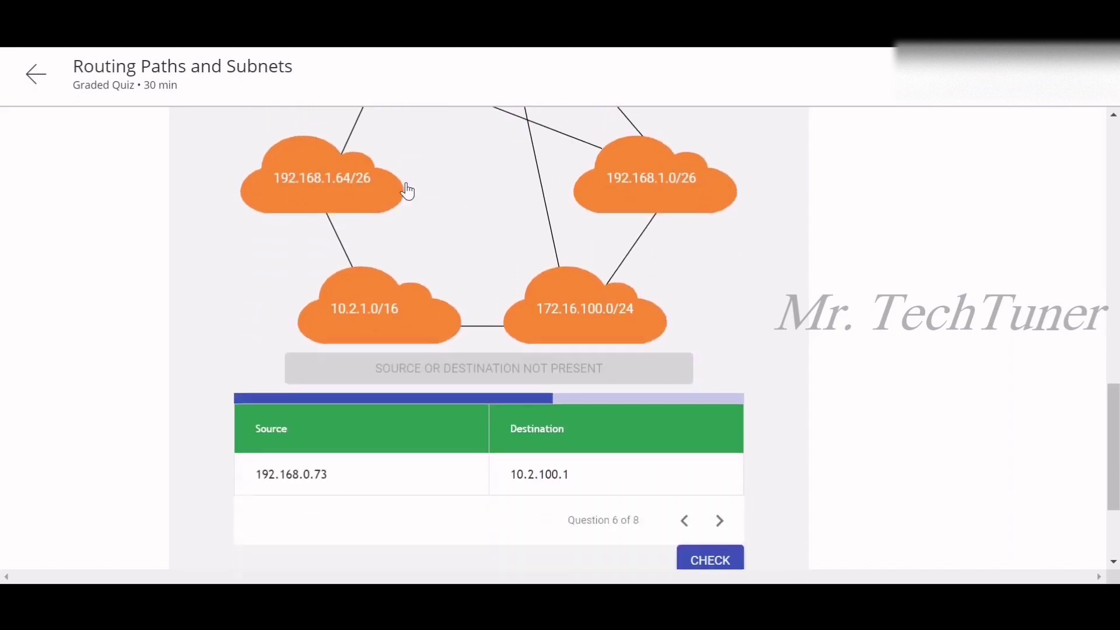
pyautogui.scroll(2, 407, 190)
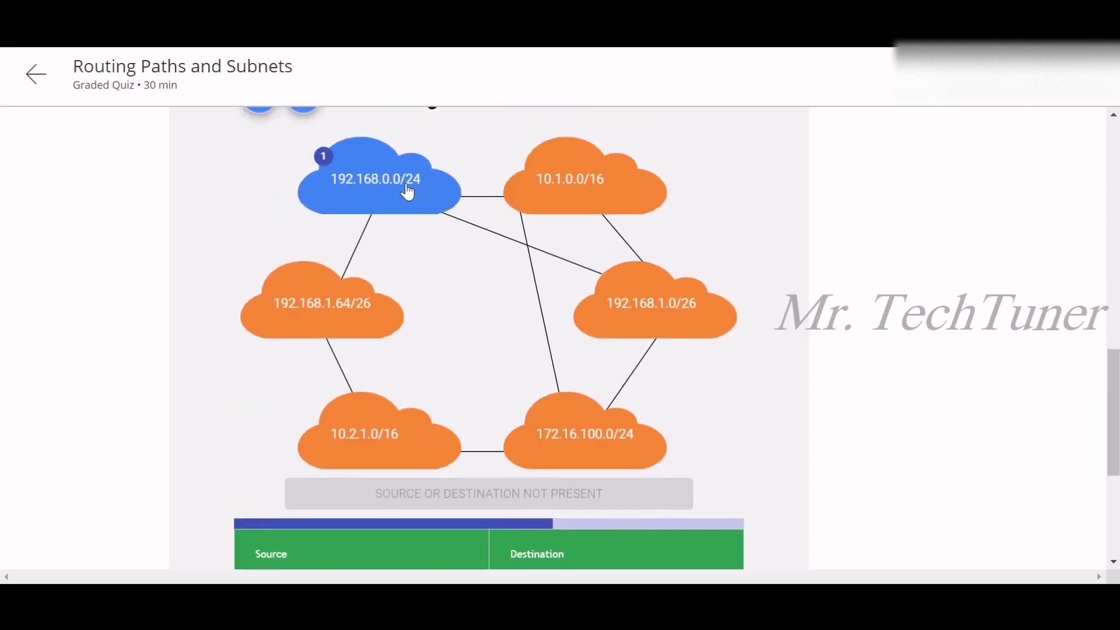
pyautogui.scroll(-2, 408, 191)
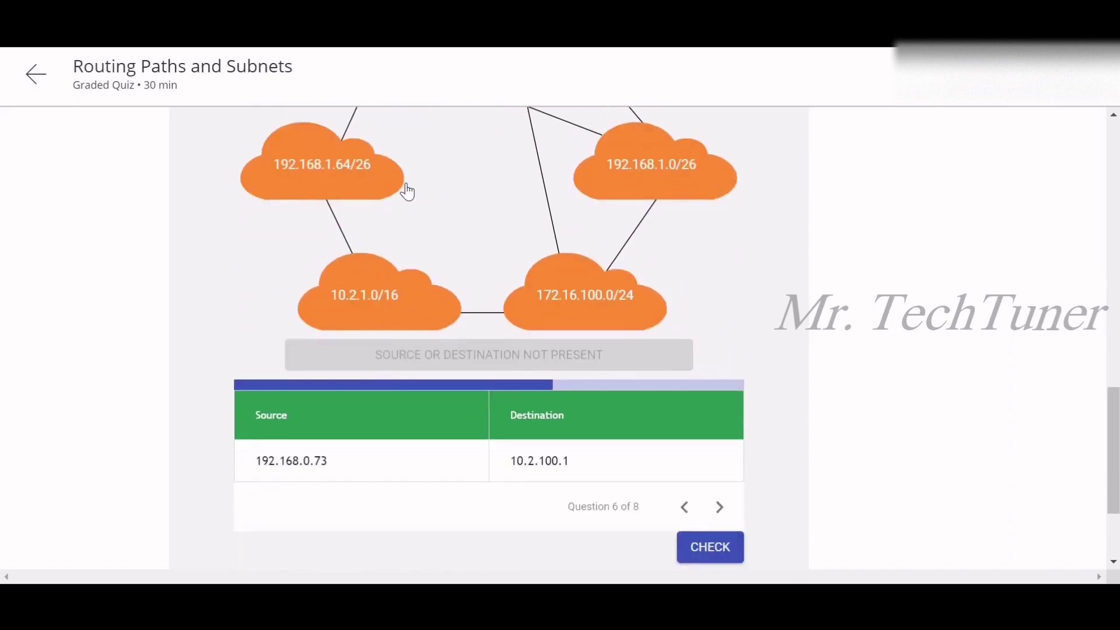
pyautogui.click(324, 167)
pyautogui.click(342, 300)
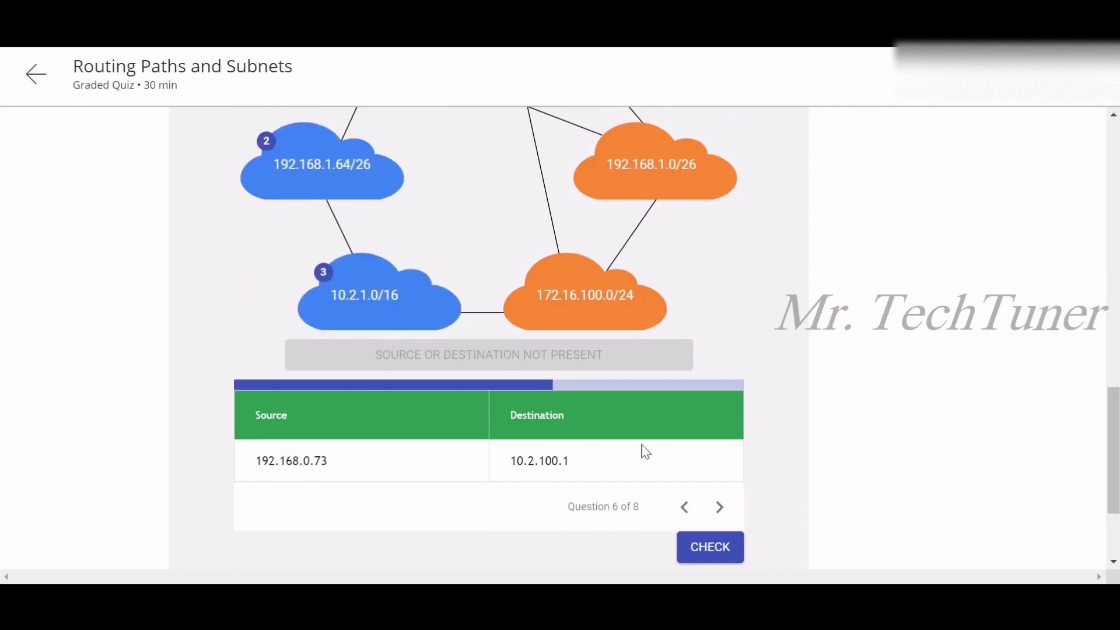
pyautogui.click(710, 547)
# Advance to question 7 of 8 (192.168.1.81 to 10.1.254.254).
pyautogui.scroll(-1, 580, 481)
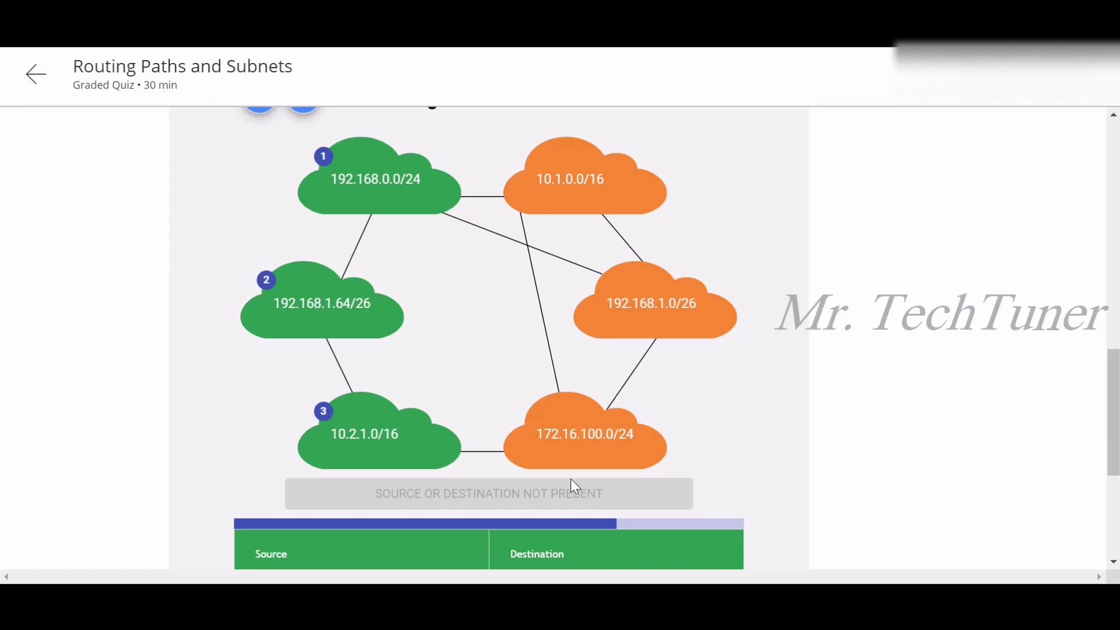
pyautogui.scroll(-2, 572, 478)
pyautogui.click(733, 512)
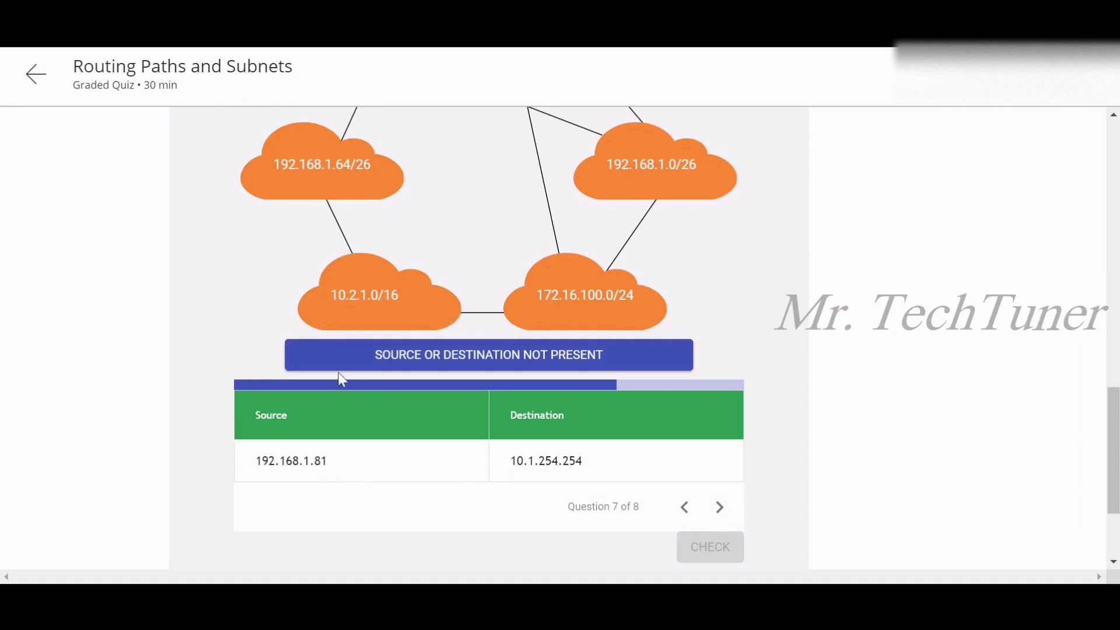
# Route question 7 via 192.168.1.64/26, 192.168.0.0/24 and 10.1.0.0/16, then check it.
pyautogui.scroll(2, 333, 372)
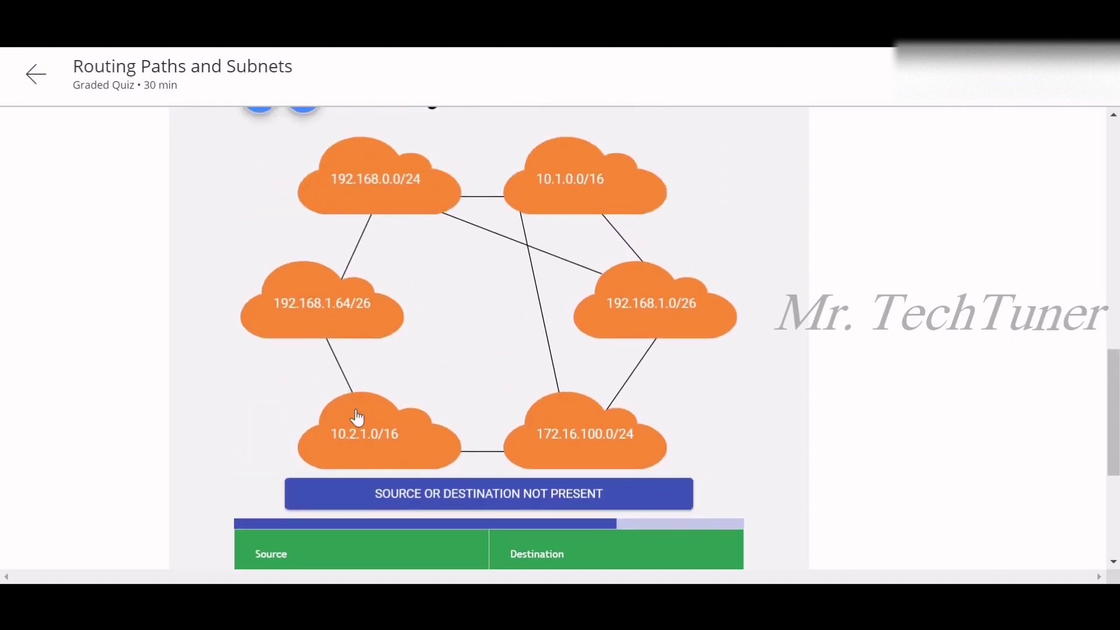
pyautogui.click(336, 318)
pyautogui.scroll(-2, 357, 322)
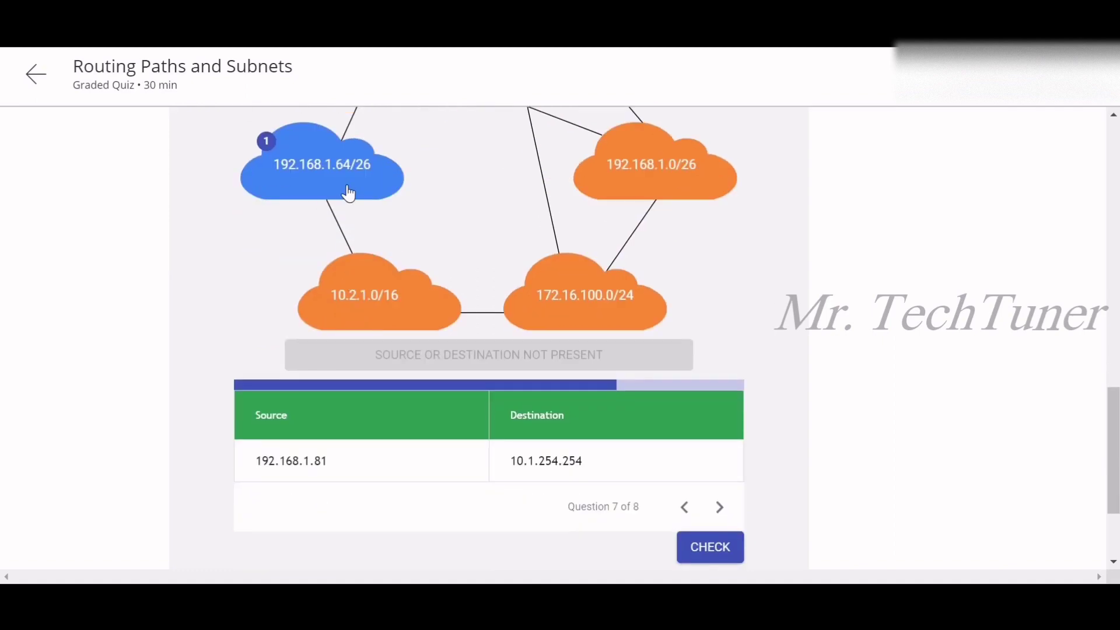
pyautogui.scroll(1, 350, 193)
pyautogui.scroll(1, 353, 195)
pyautogui.scroll(-1, 357, 195)
pyautogui.scroll(1, 357, 196)
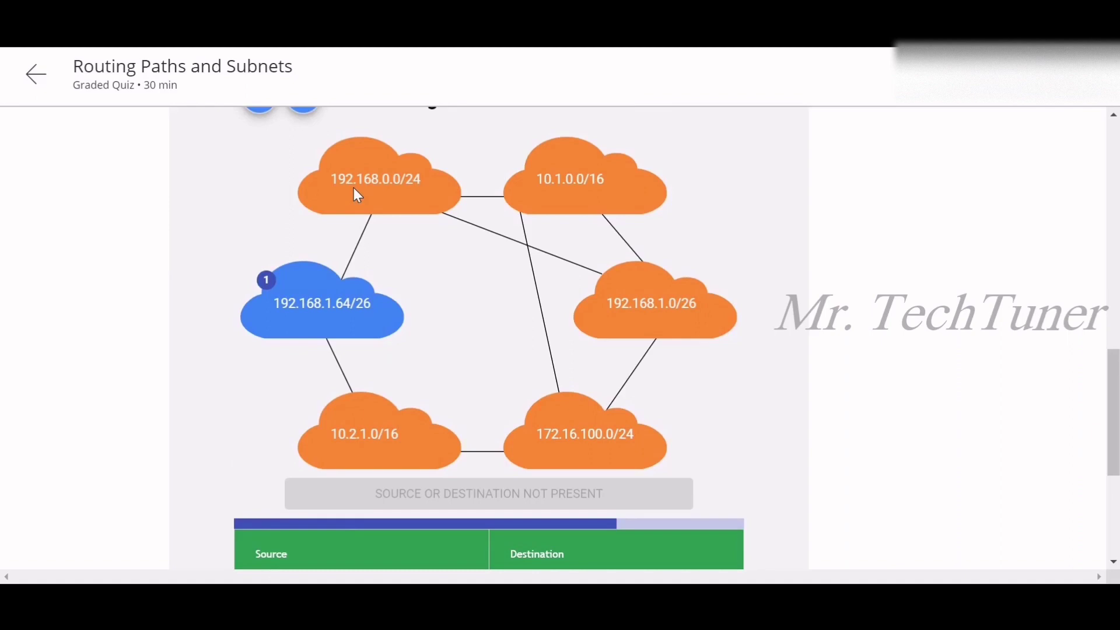
pyautogui.click(389, 190)
pyautogui.click(542, 188)
pyautogui.scroll(-3, 584, 350)
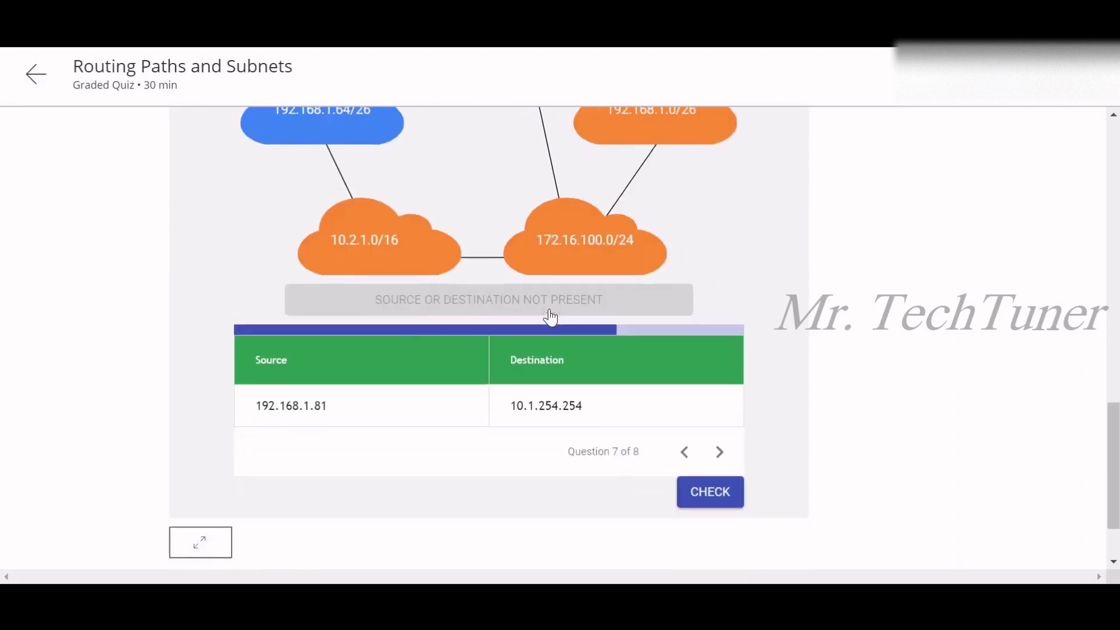
pyautogui.click(724, 479)
pyautogui.scroll(1, 708, 476)
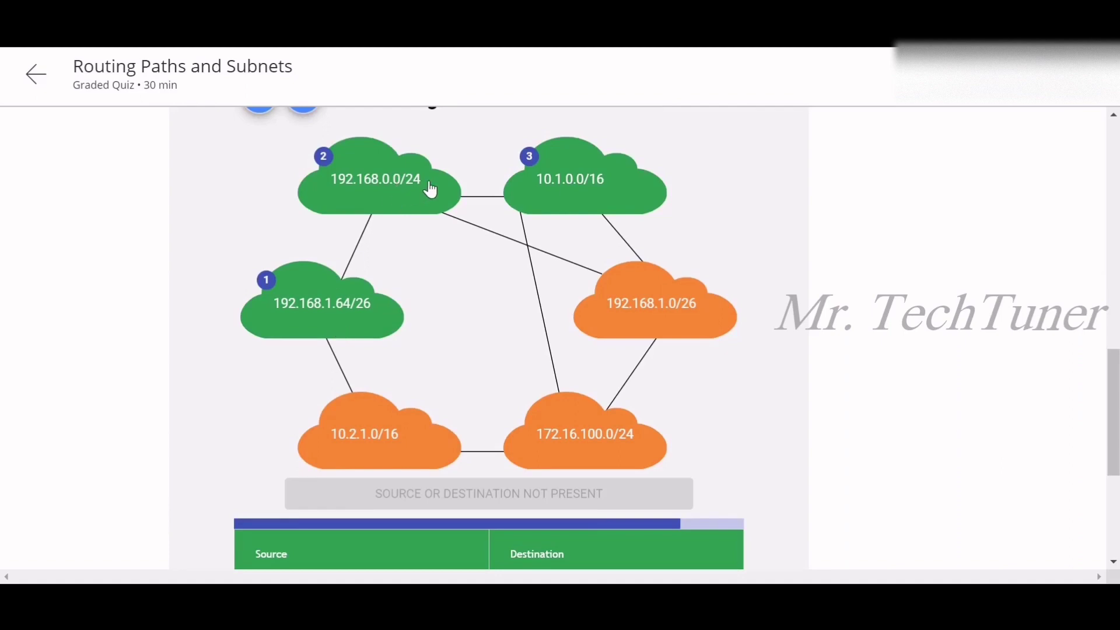
pyautogui.scroll(-4, 575, 188)
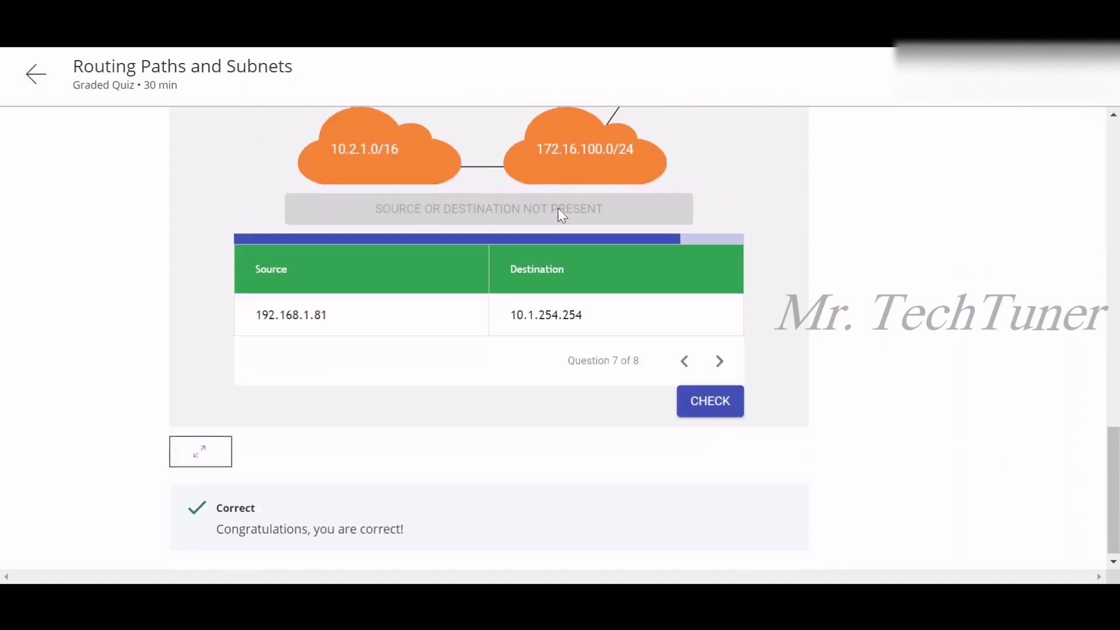
# Move to question 8 and start its route at 10.1.0.0/16.
pyautogui.click(721, 360)
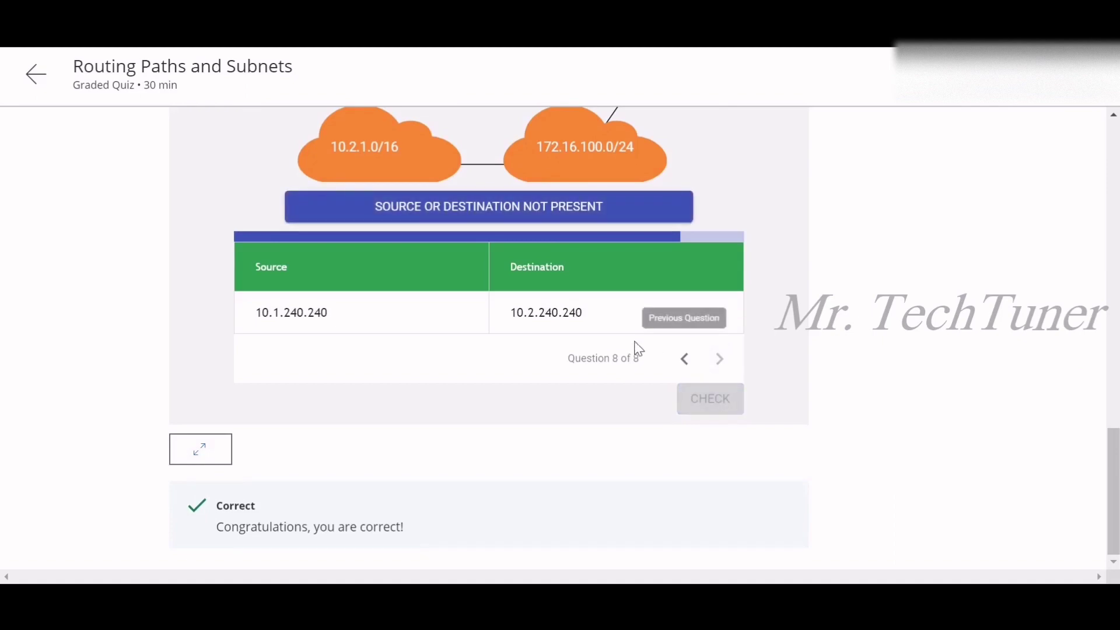
pyautogui.scroll(2, 458, 324)
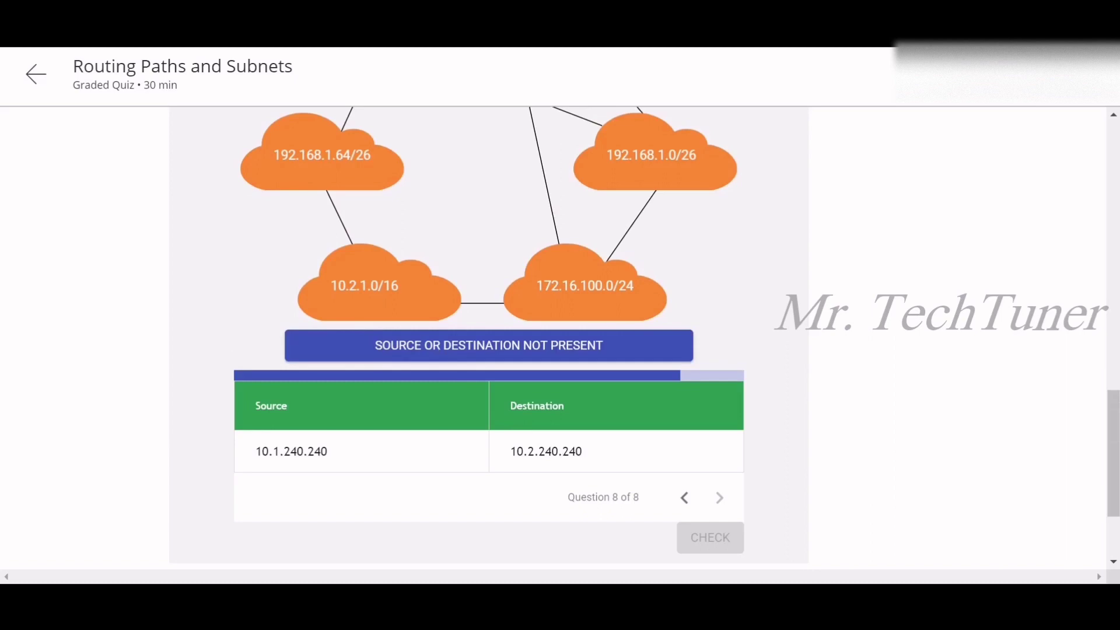
pyautogui.scroll(2, 552, 435)
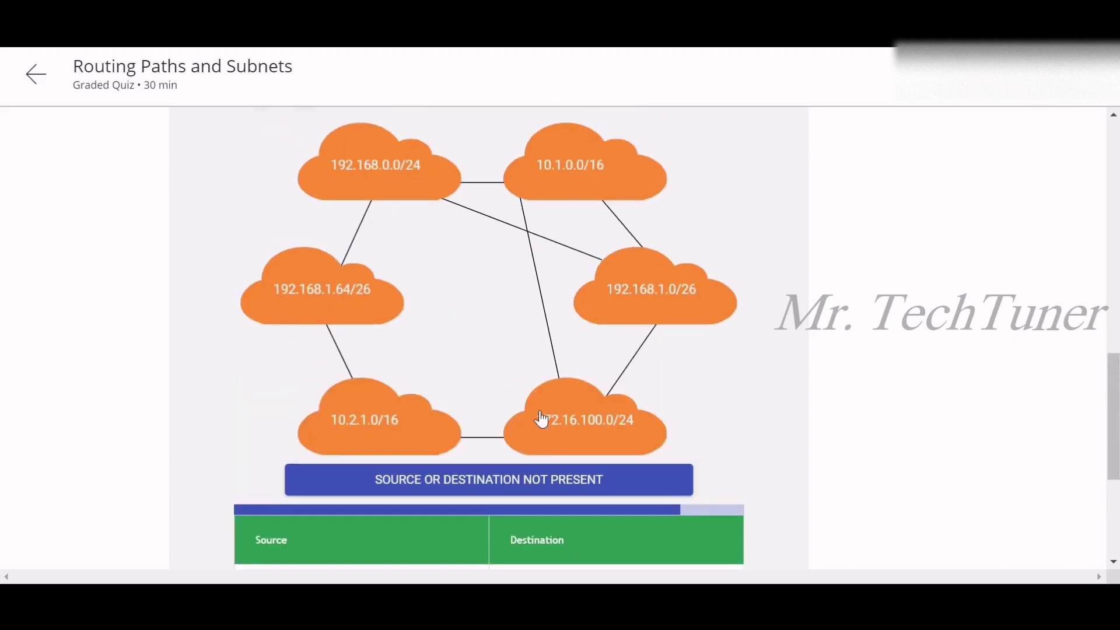
pyautogui.click(597, 170)
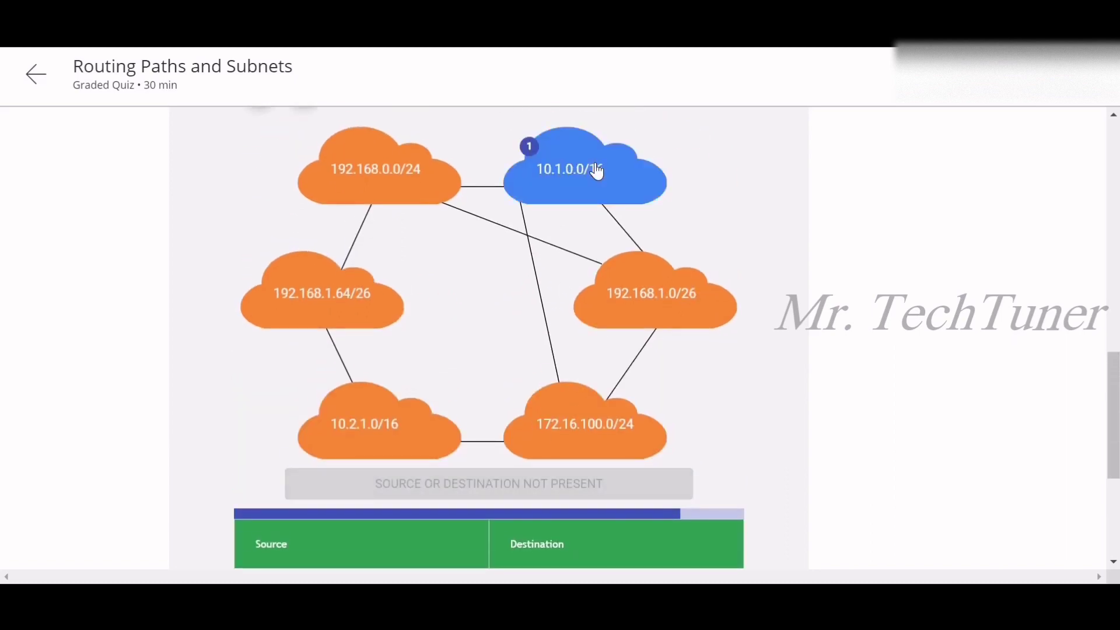
# Continue the route through 172.16.100.0/24 to 10.2.1.0/16 and check the answer.
pyautogui.scroll(-2, 597, 170)
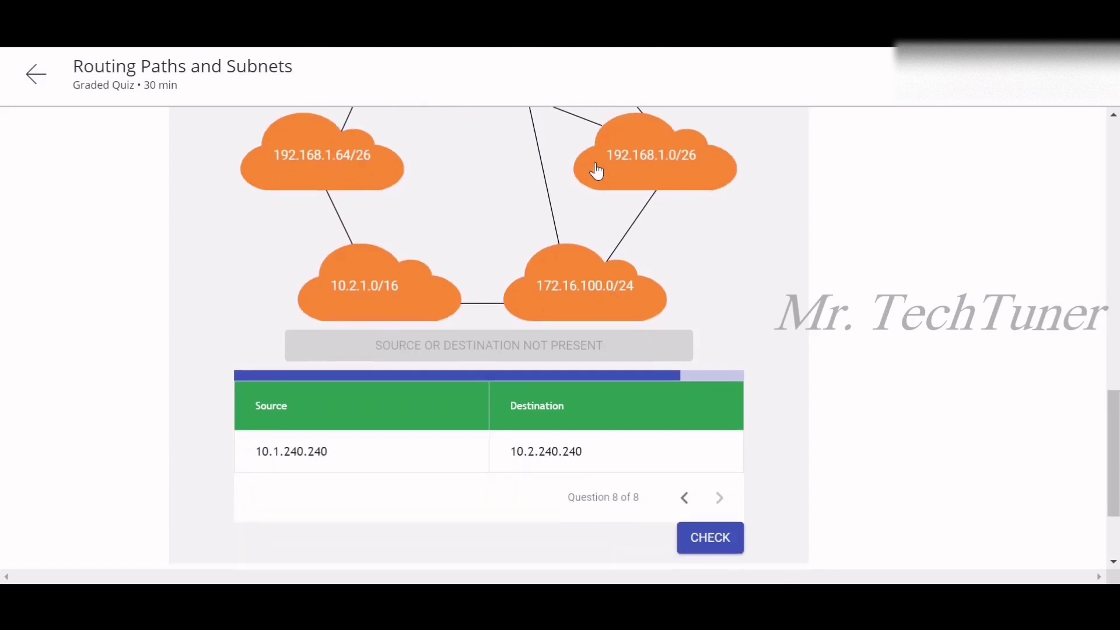
pyautogui.scroll(2, 597, 170)
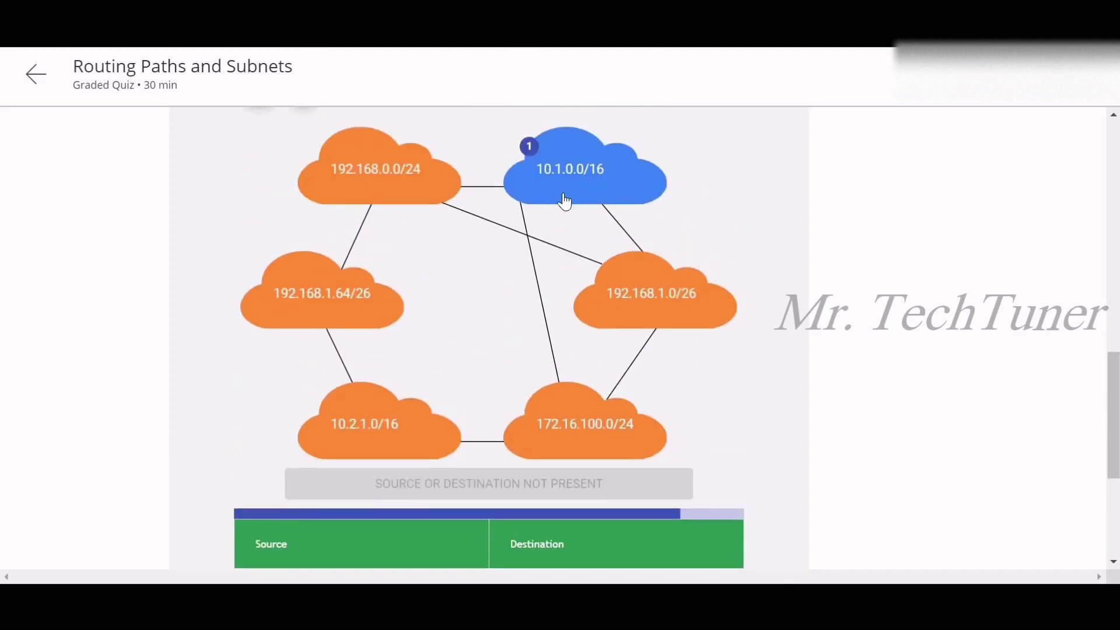
pyautogui.scroll(-2, 536, 256)
pyautogui.scroll(-2, 610, 378)
pyautogui.click(563, 237)
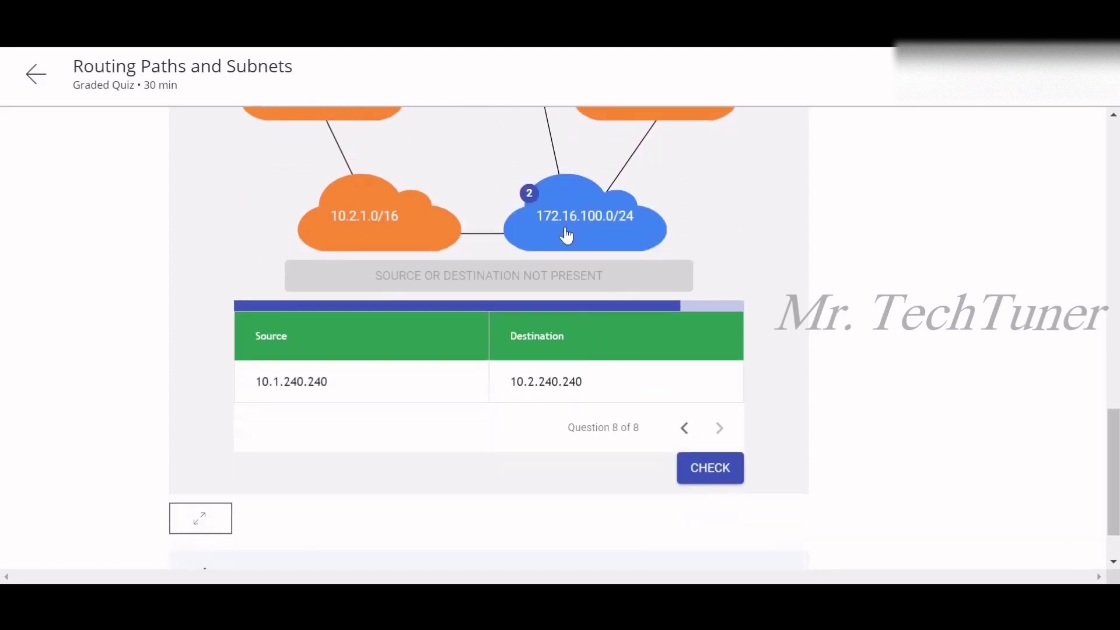
pyautogui.click(382, 234)
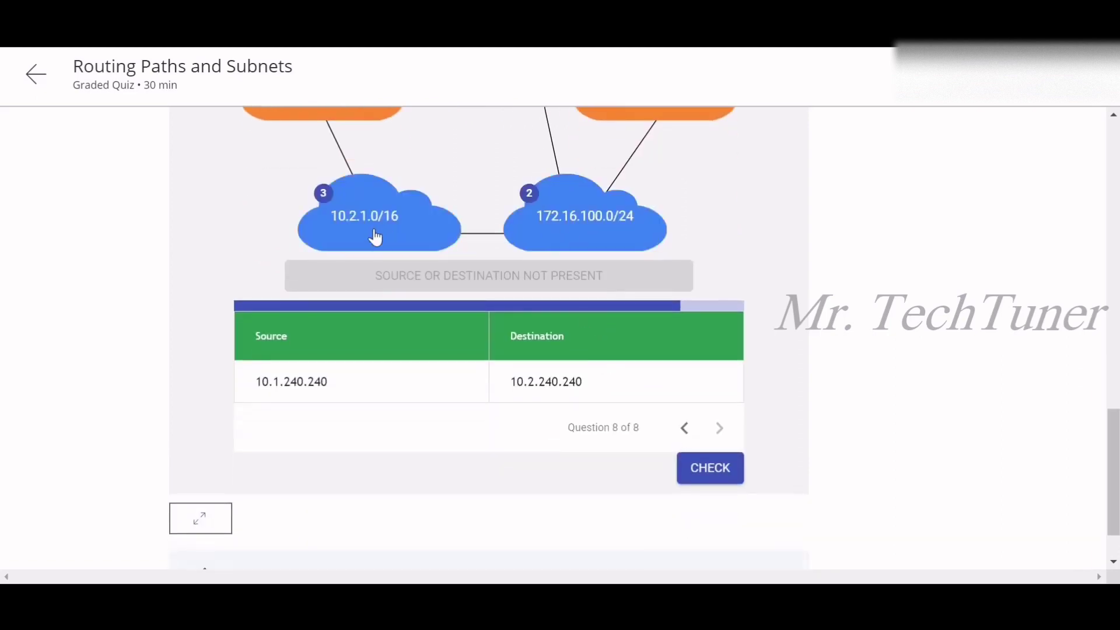
pyautogui.click(725, 470)
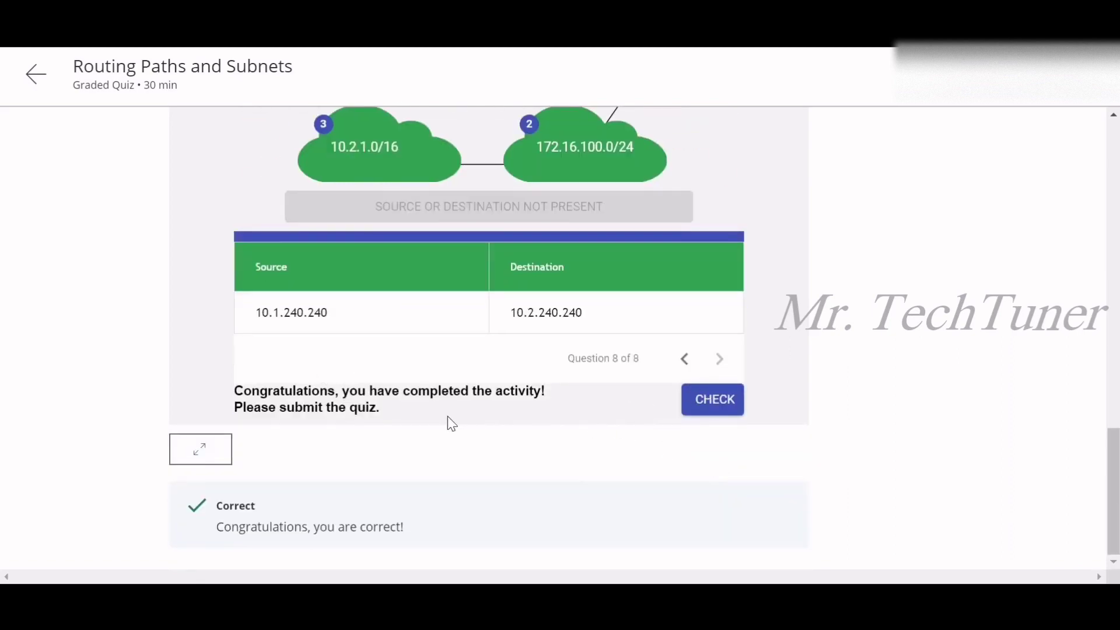
pyautogui.scroll(15, 447, 415)
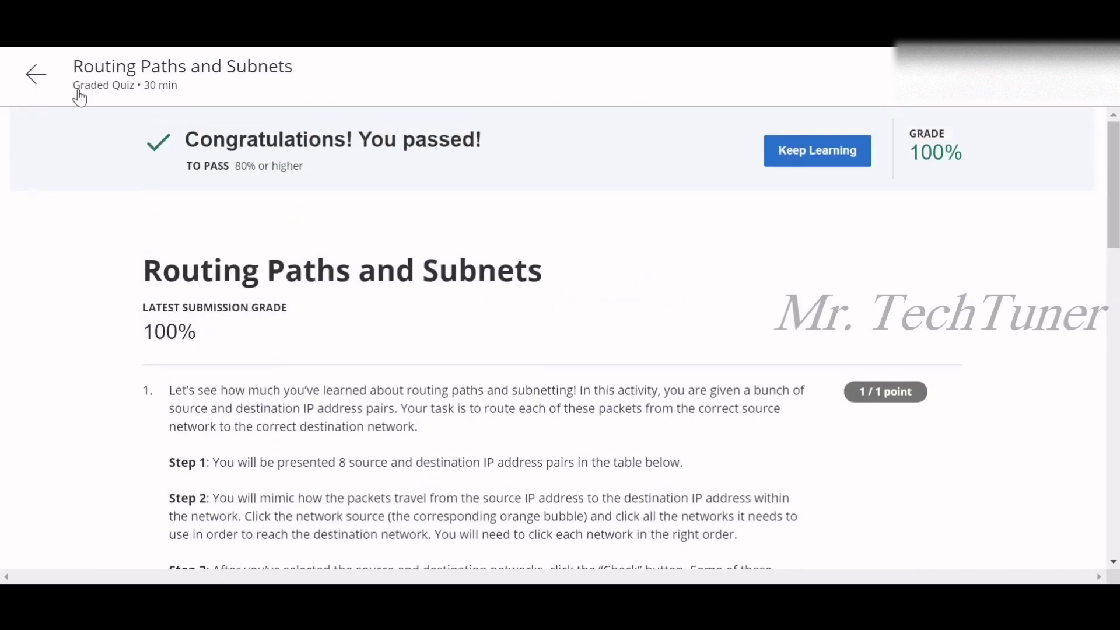
# Go back to Week 2 and open the feedback for Quiz: The Network Layer.
pyautogui.click(36, 74)
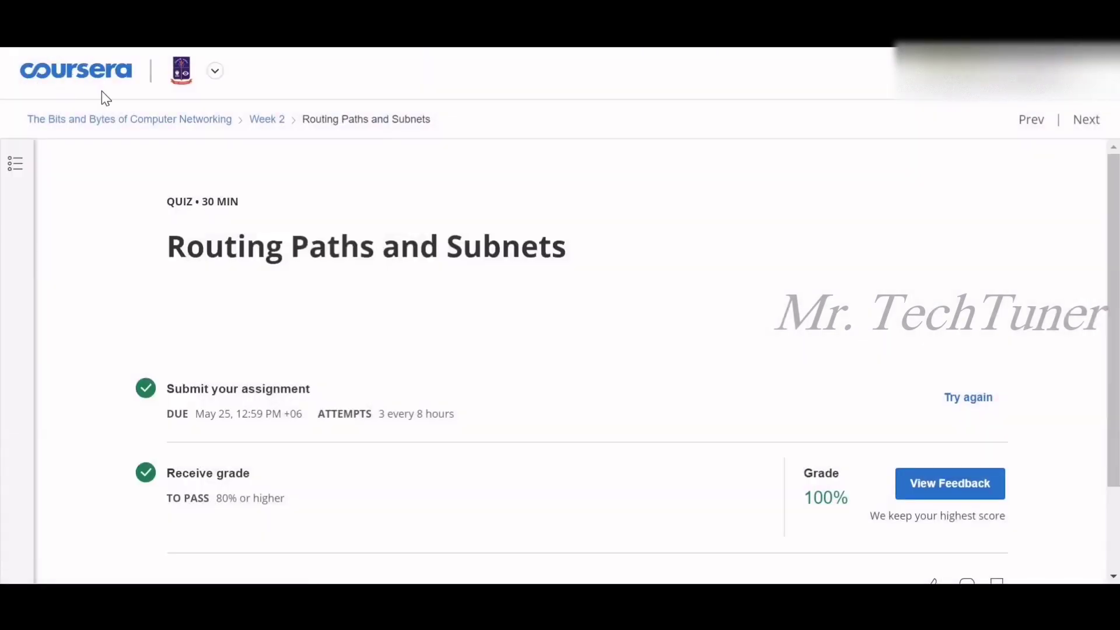
pyautogui.click(270, 117)
pyautogui.scroll(-15, 448, 153)
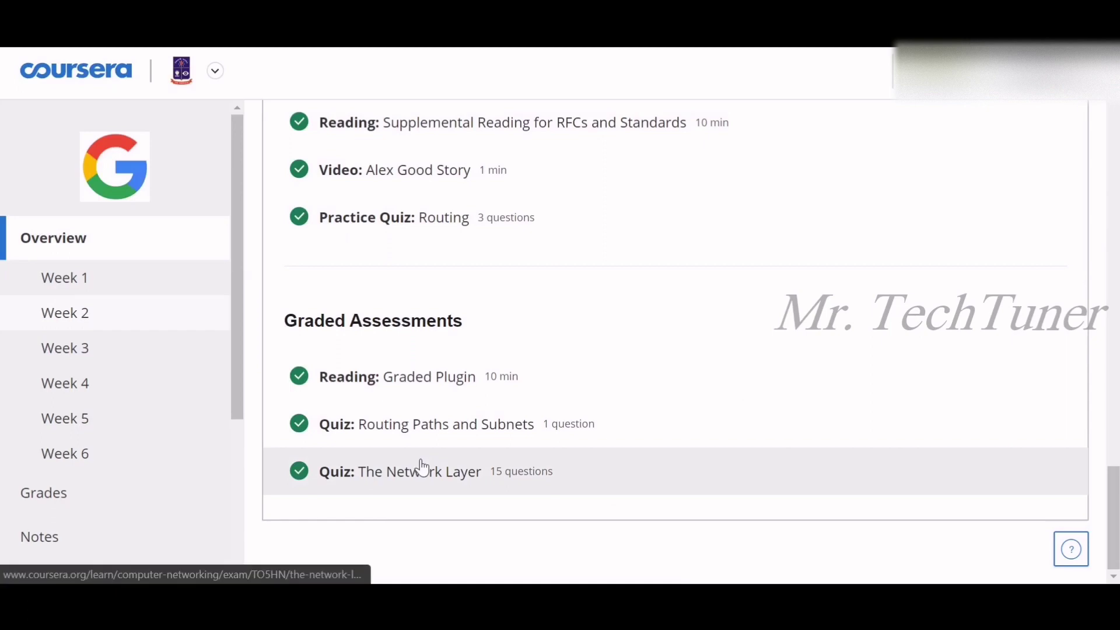
pyautogui.click(417, 466)
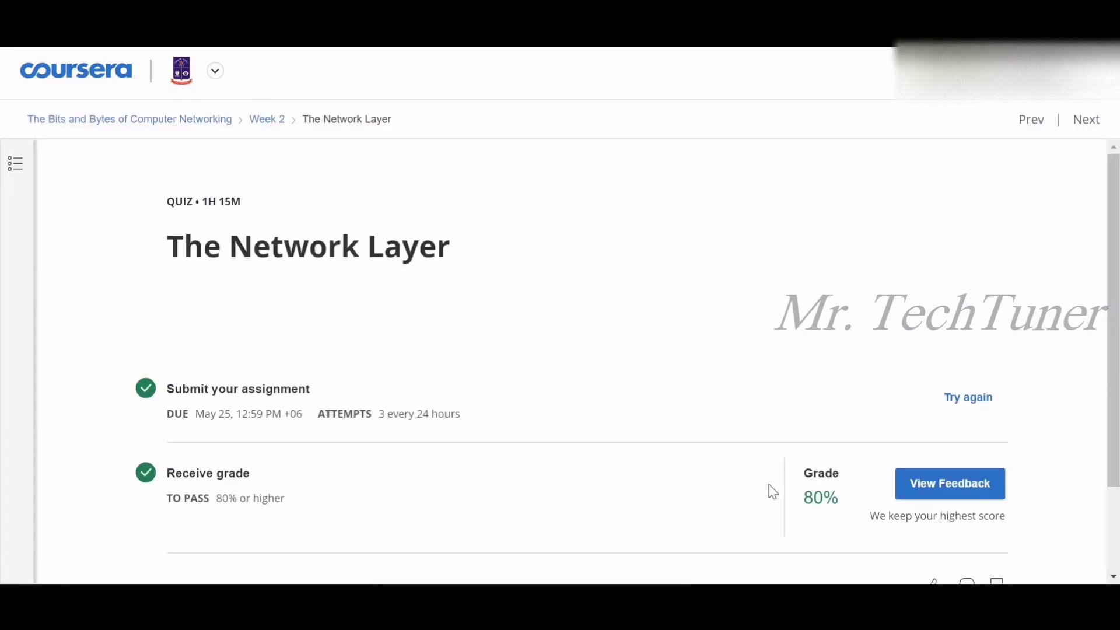
pyautogui.click(947, 491)
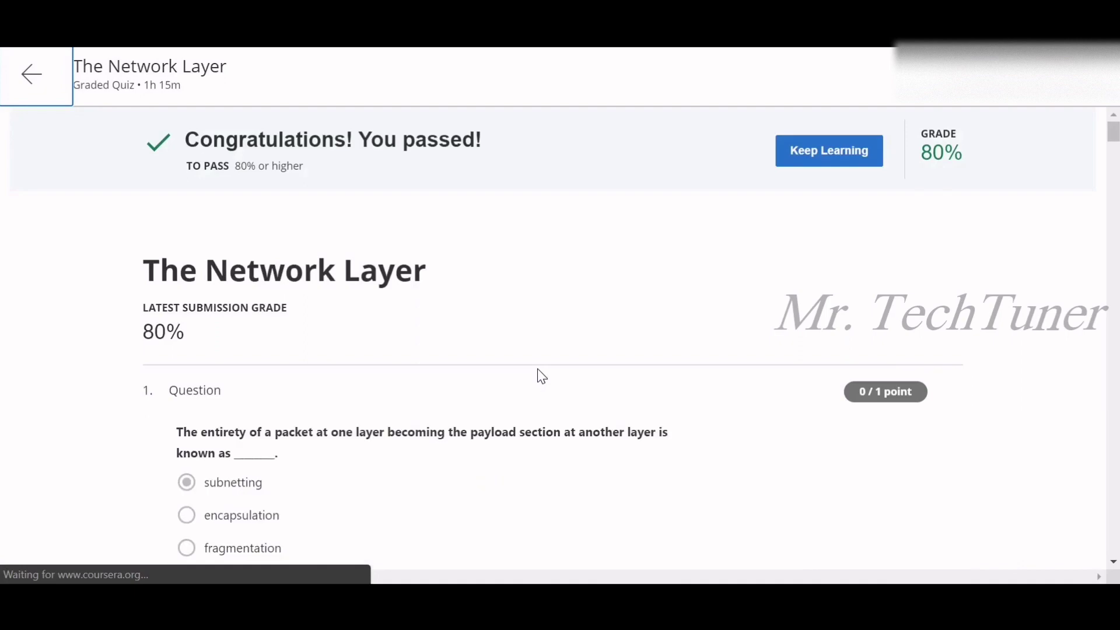
# Scroll through feedback for questions 1–8, through question 8's Octet answer.
pyautogui.scroll(-3, 505, 380)
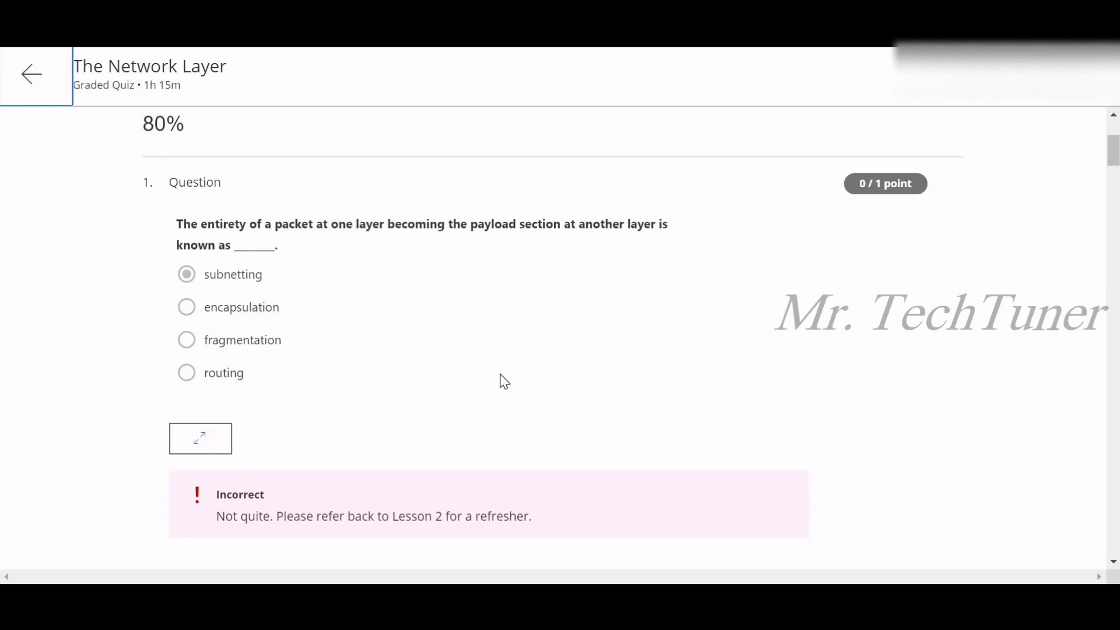
pyautogui.scroll(-7, 491, 313)
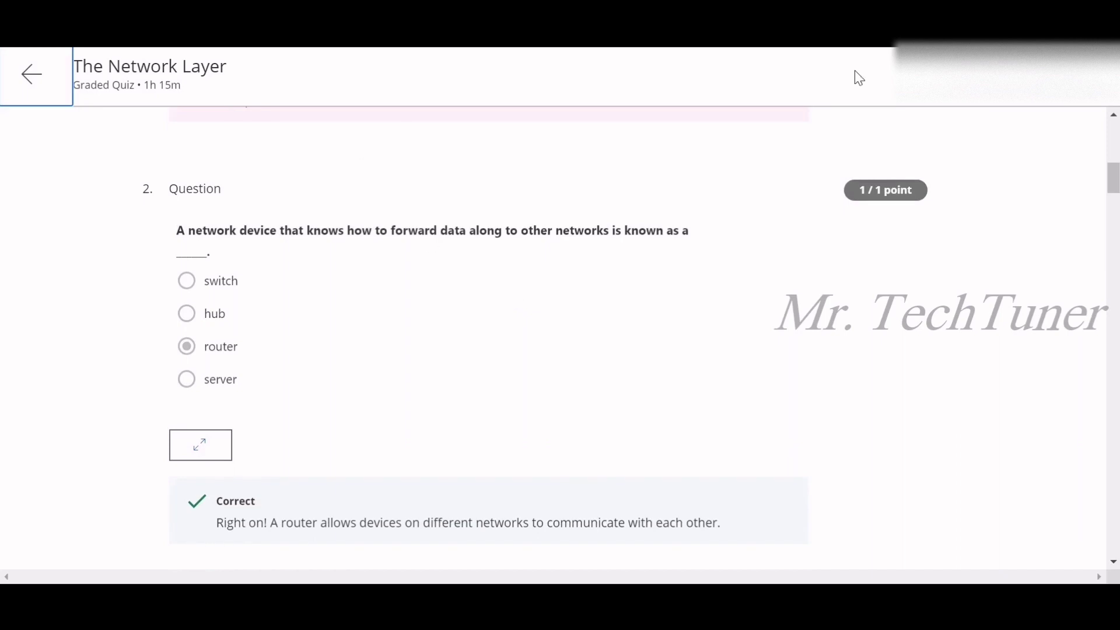
pyautogui.scroll(-4, 516, 384)
pyautogui.scroll(-5, 492, 383)
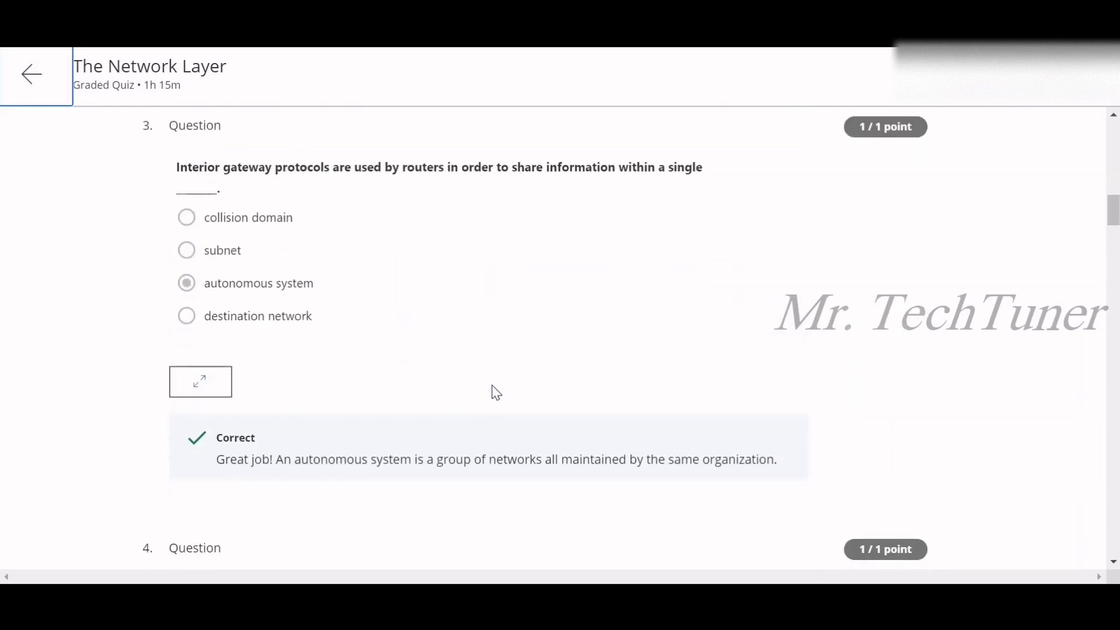
pyautogui.scroll(-1, 492, 379)
pyautogui.scroll(1, 493, 379)
pyautogui.scroll(-7, 340, 325)
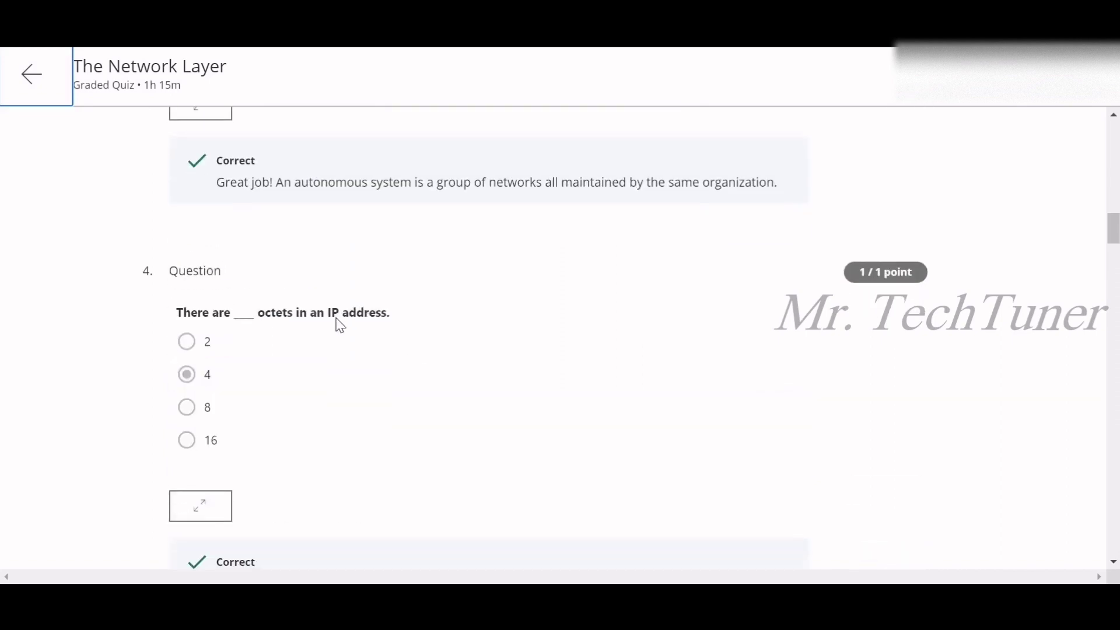
pyautogui.scroll(-4, 340, 325)
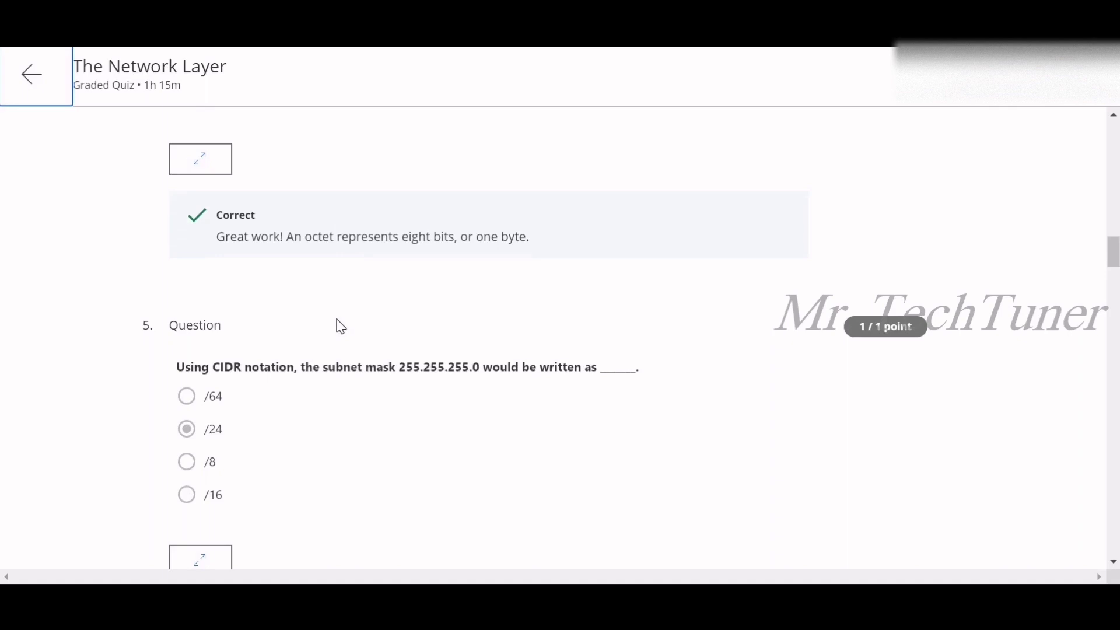
pyautogui.scroll(-1, 378, 400)
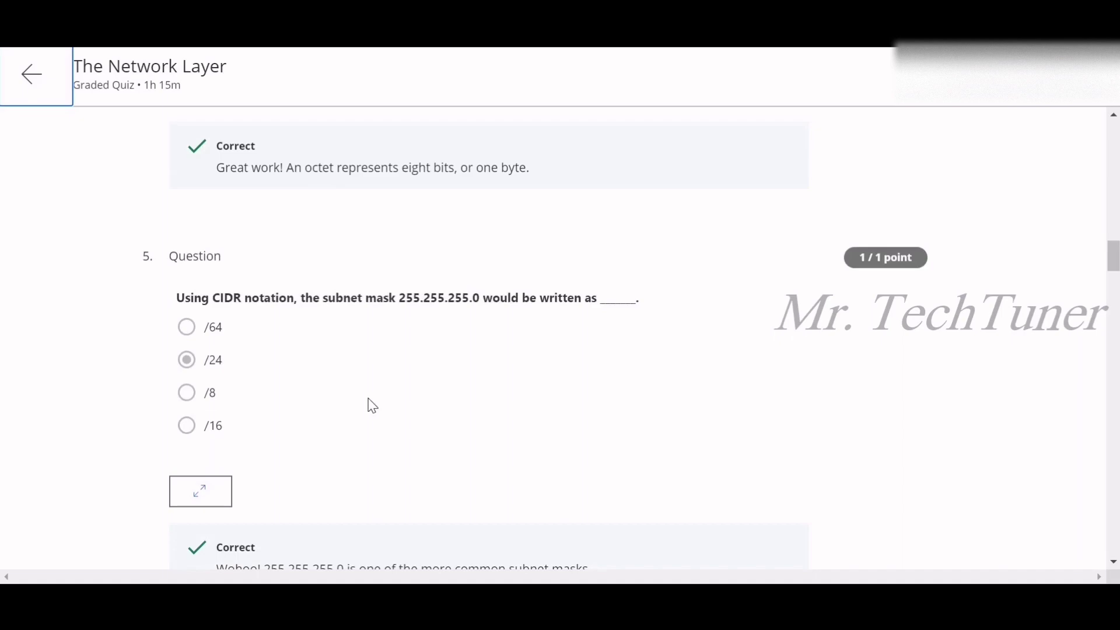
pyautogui.scroll(-4, 368, 402)
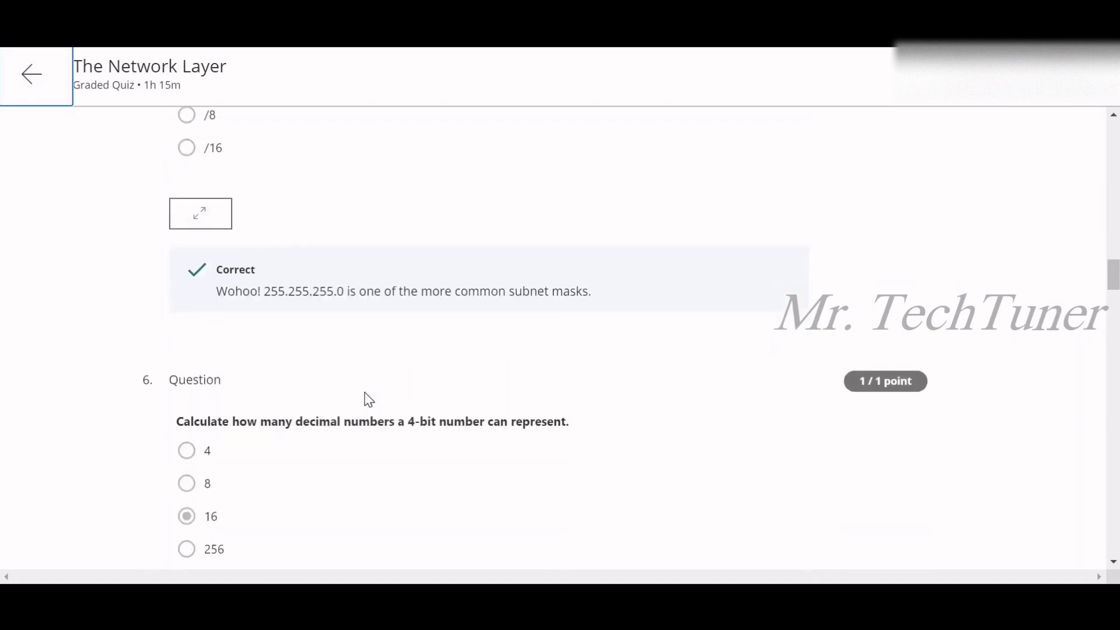
pyautogui.scroll(-2, 368, 400)
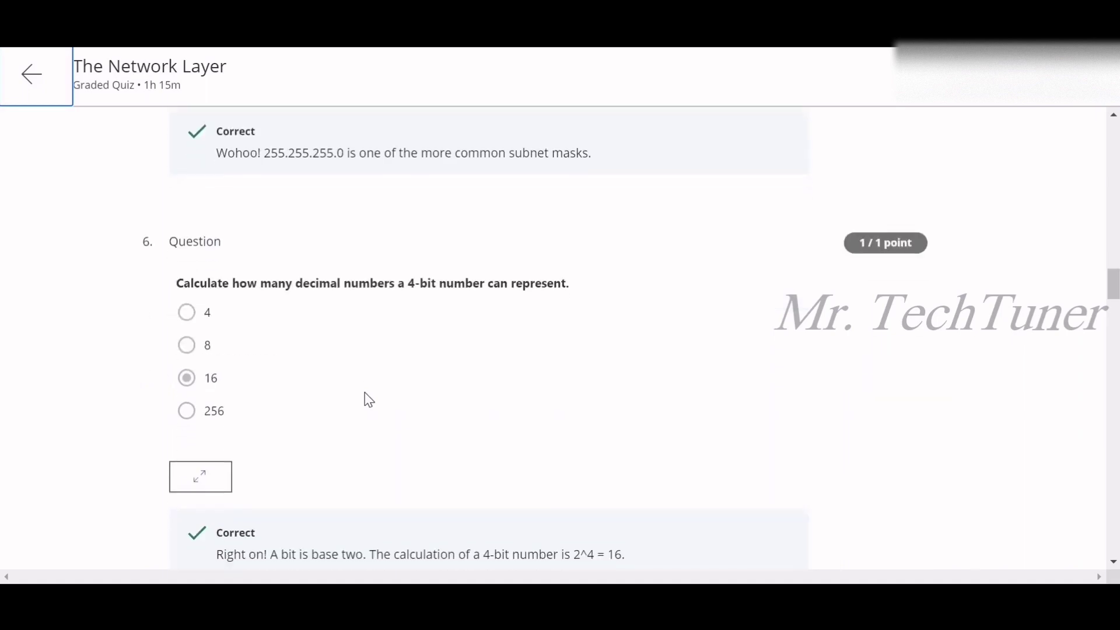
pyautogui.scroll(-1, 355, 440)
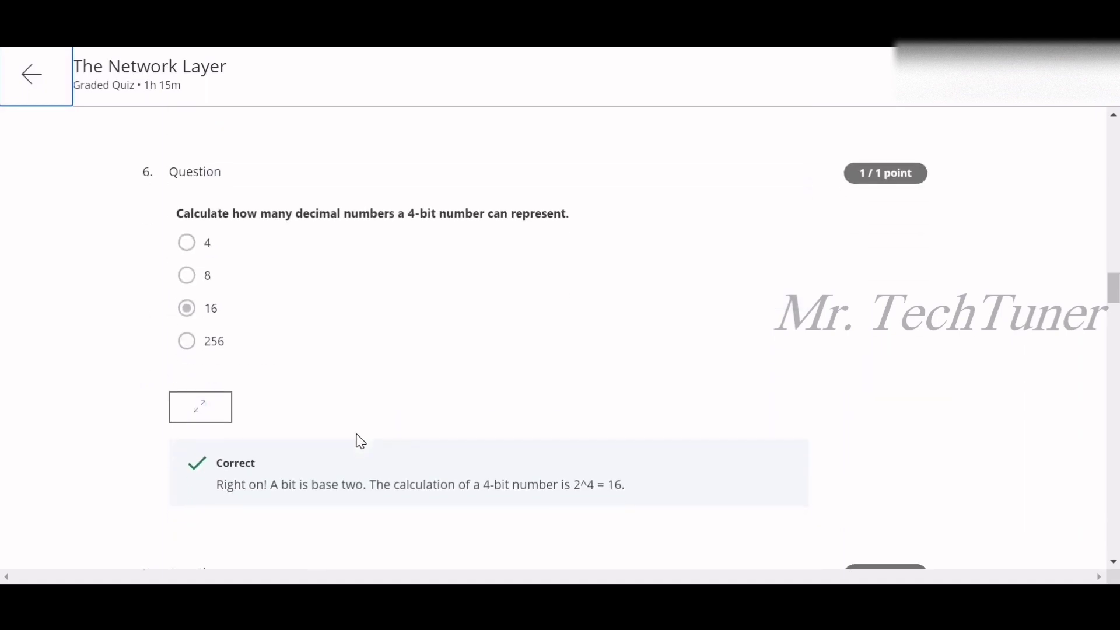
pyautogui.scroll(-2, 361, 447)
pyautogui.scroll(-3, 361, 447)
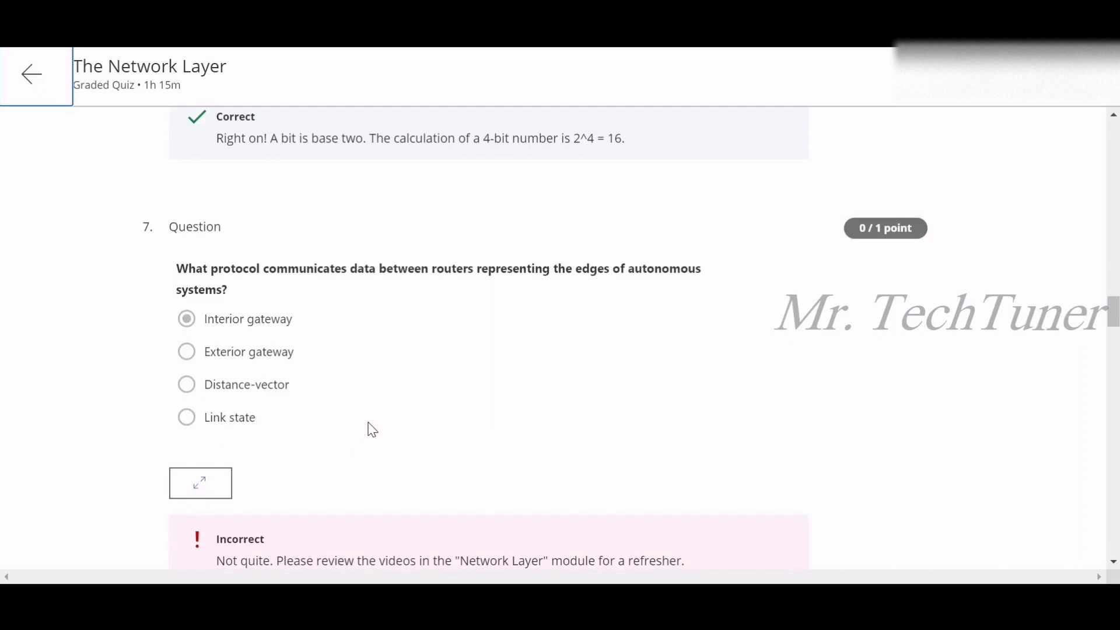
pyautogui.scroll(-1, 371, 429)
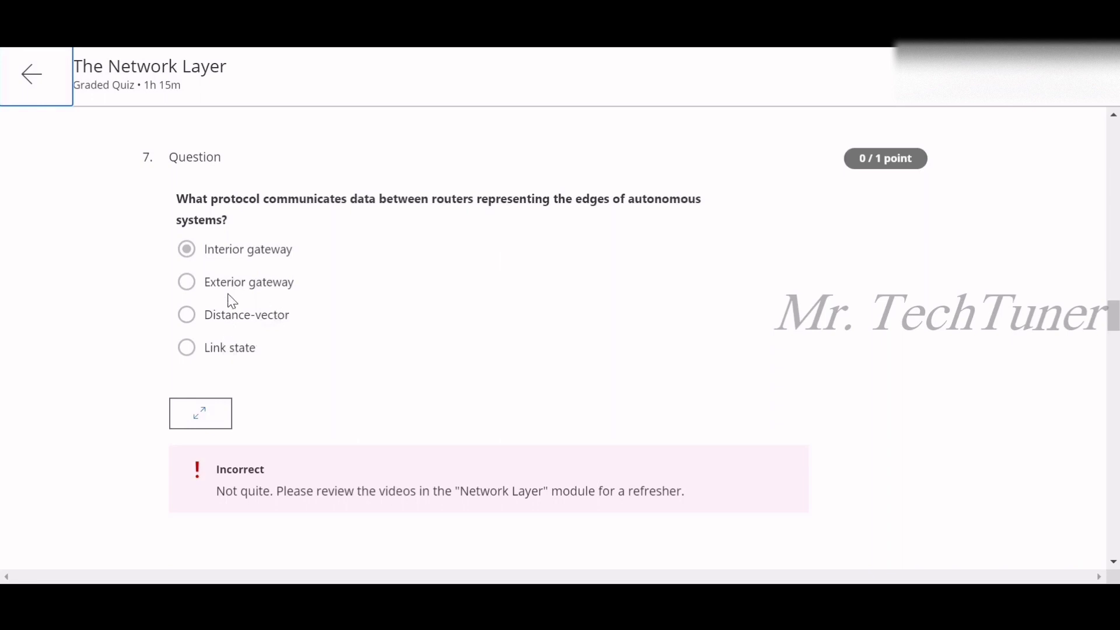
pyautogui.scroll(-5, 230, 303)
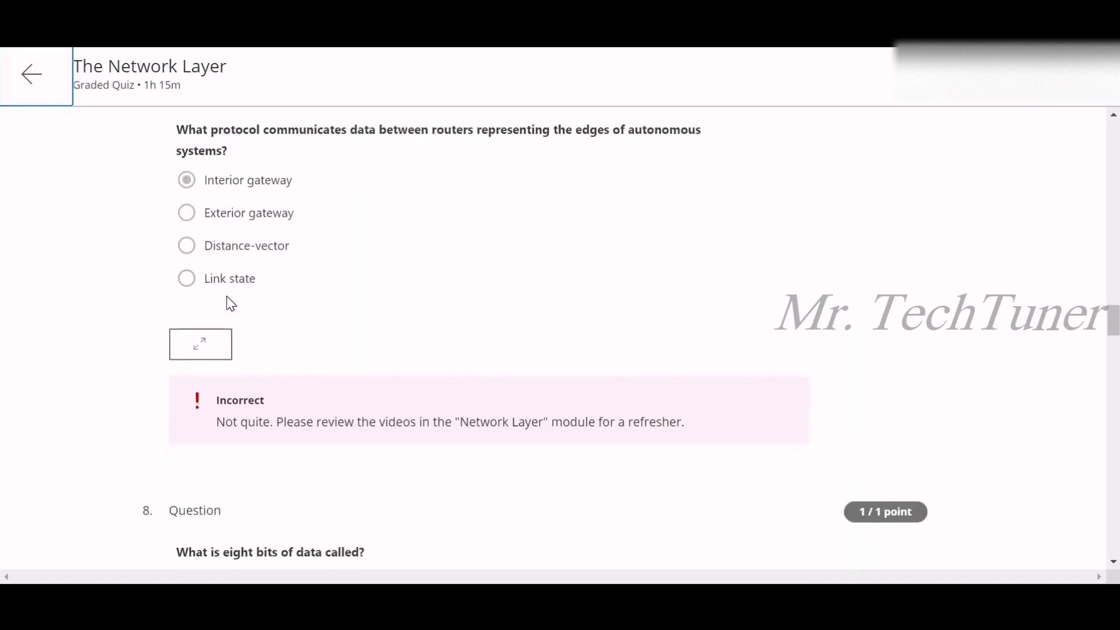
pyautogui.scroll(-1, 229, 310)
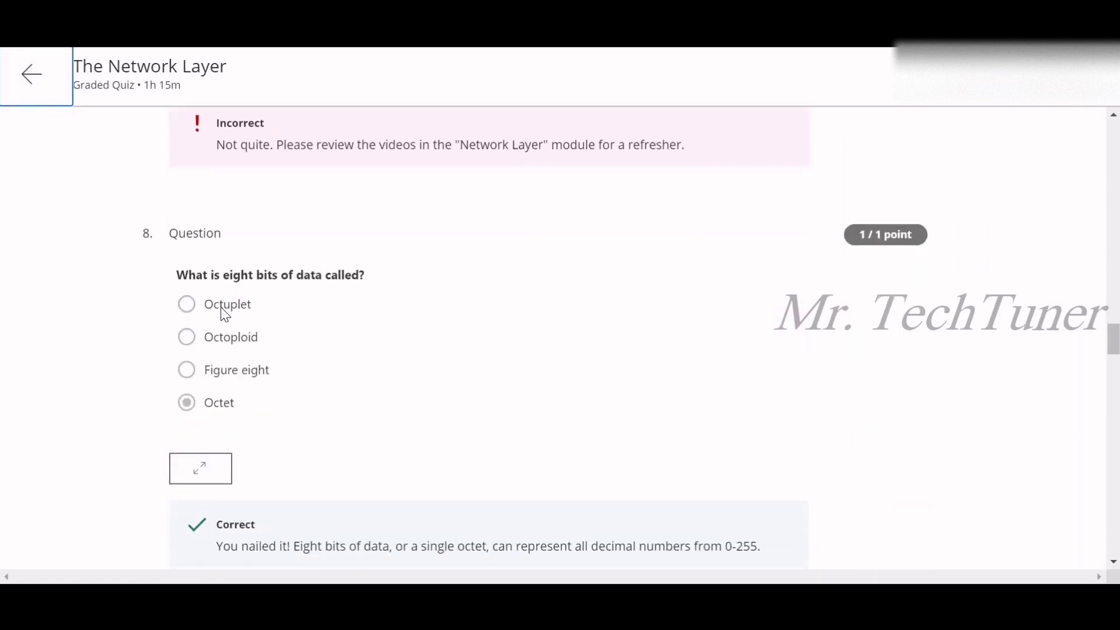
pyautogui.scroll(-1, 225, 312)
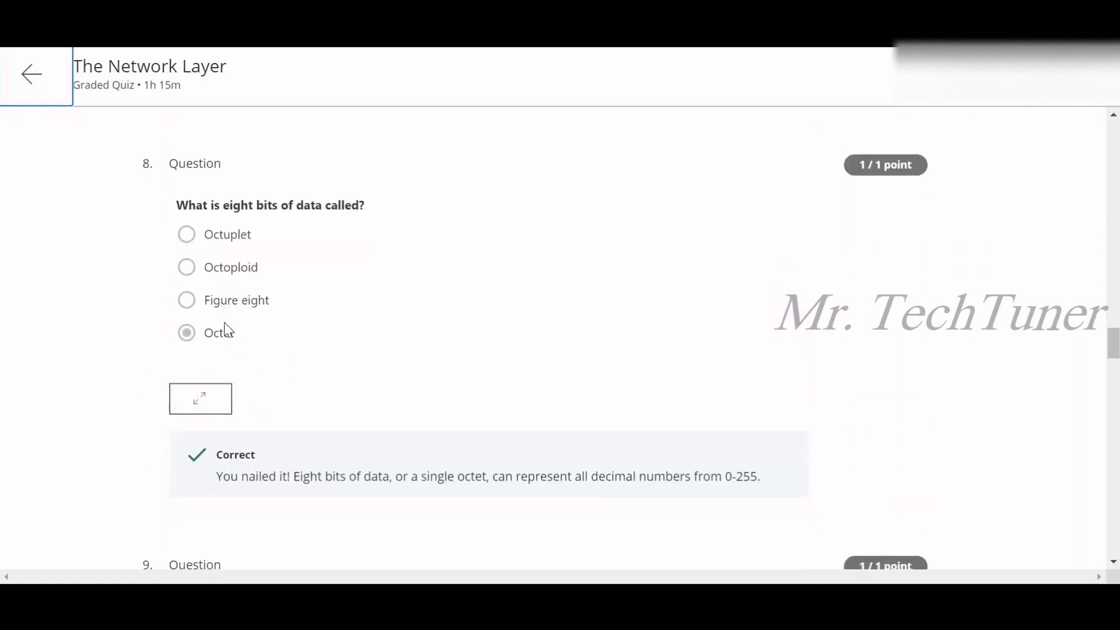
# Scroll through feedback for questions 9–15, ending at the 32-bit ASN answer.
pyautogui.scroll(-5, 227, 330)
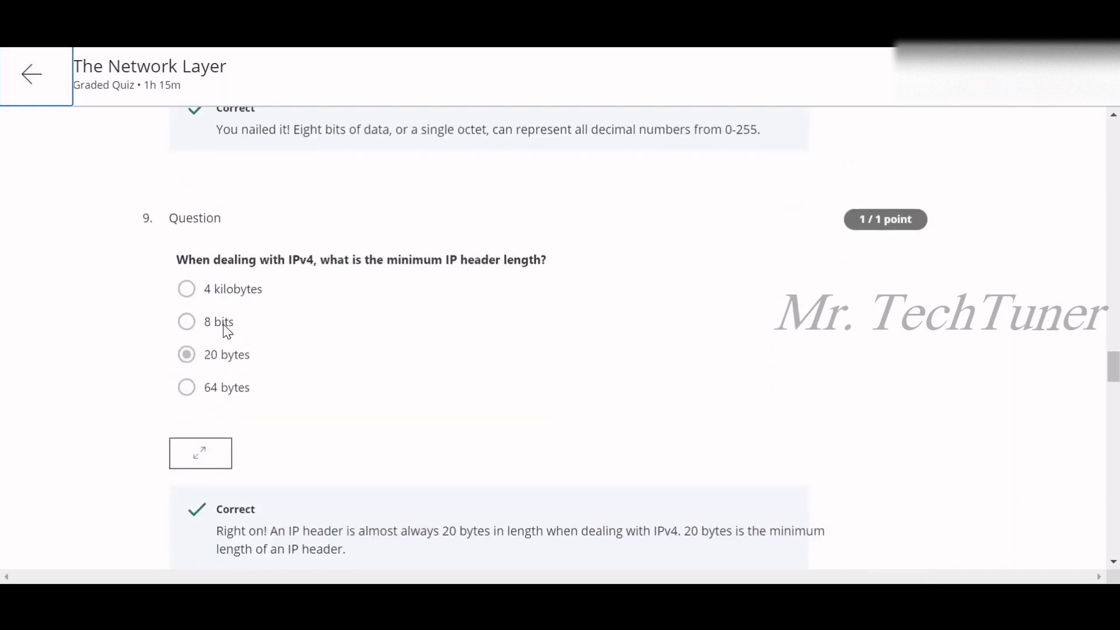
pyautogui.scroll(-7, 227, 331)
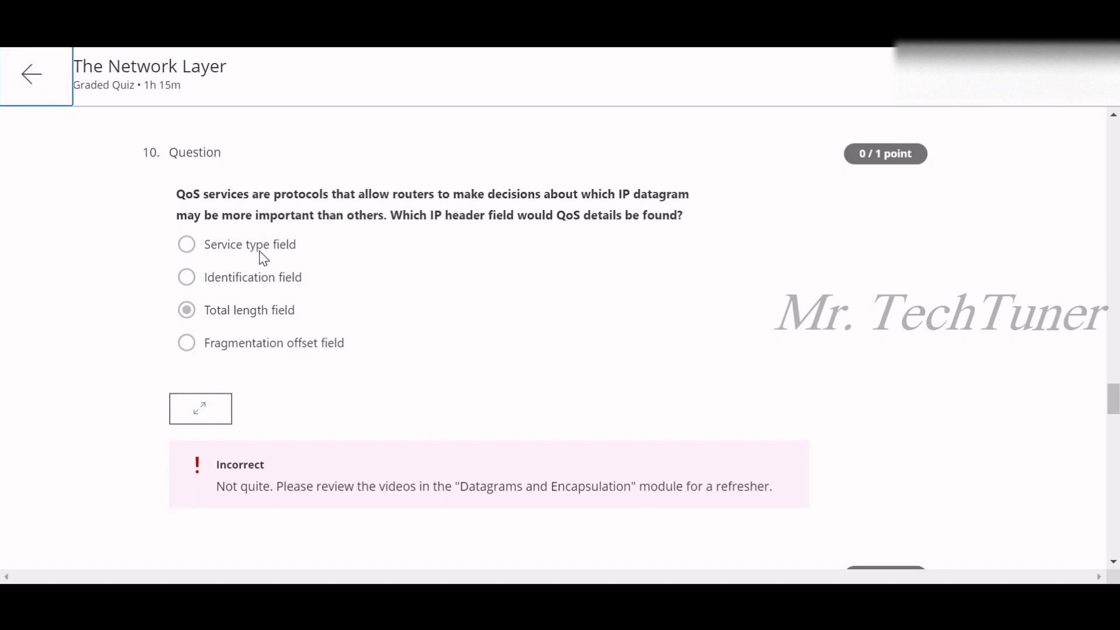
pyautogui.scroll(-7, 263, 258)
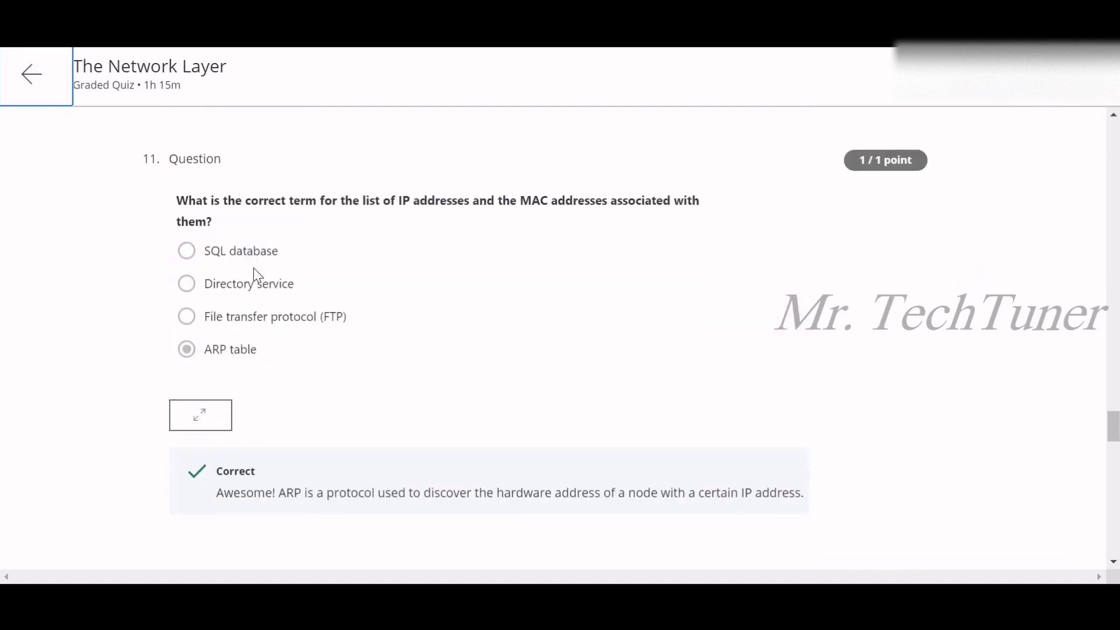
pyautogui.scroll(-1, 253, 267)
pyautogui.scroll(1, 259, 270)
pyautogui.scroll(-8, 257, 300)
pyautogui.scroll(1, 260, 304)
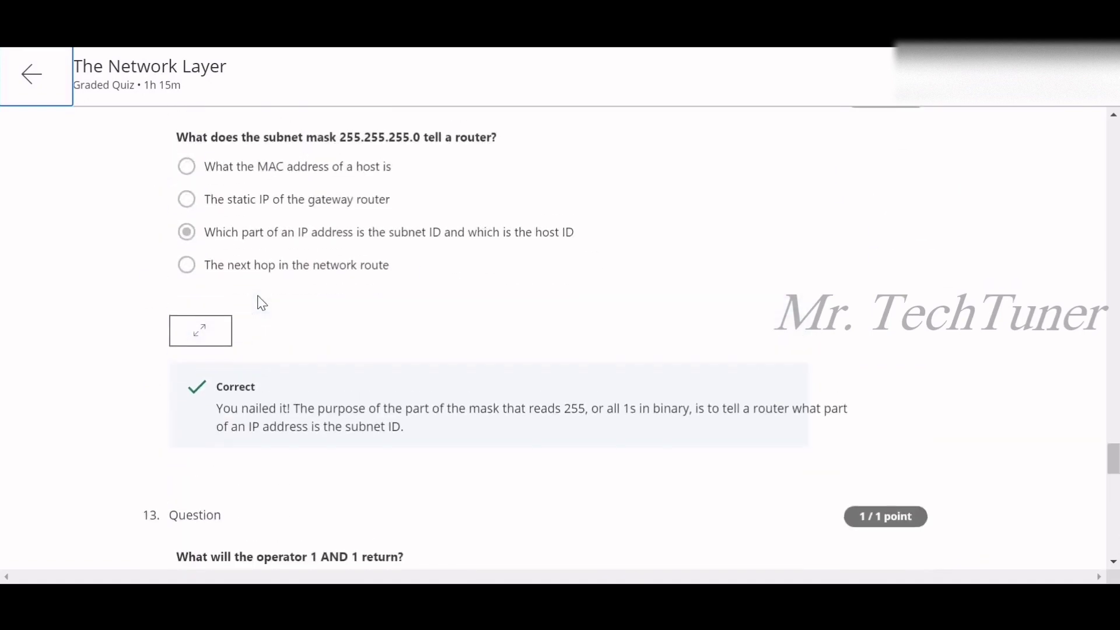
pyautogui.scroll(1, 262, 302)
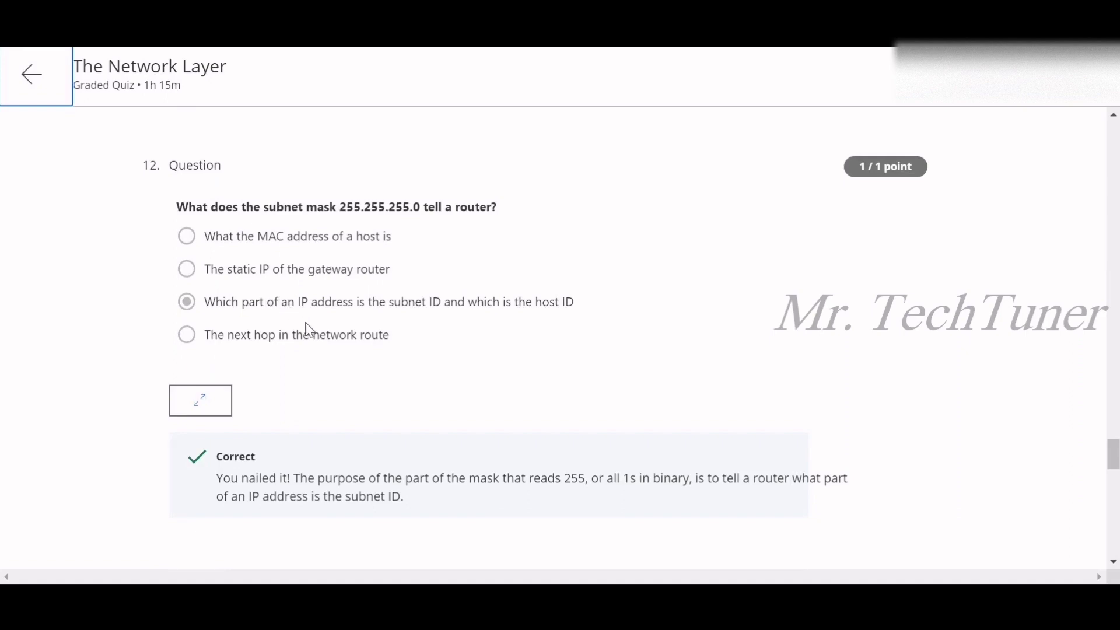
pyautogui.scroll(-1, 332, 330)
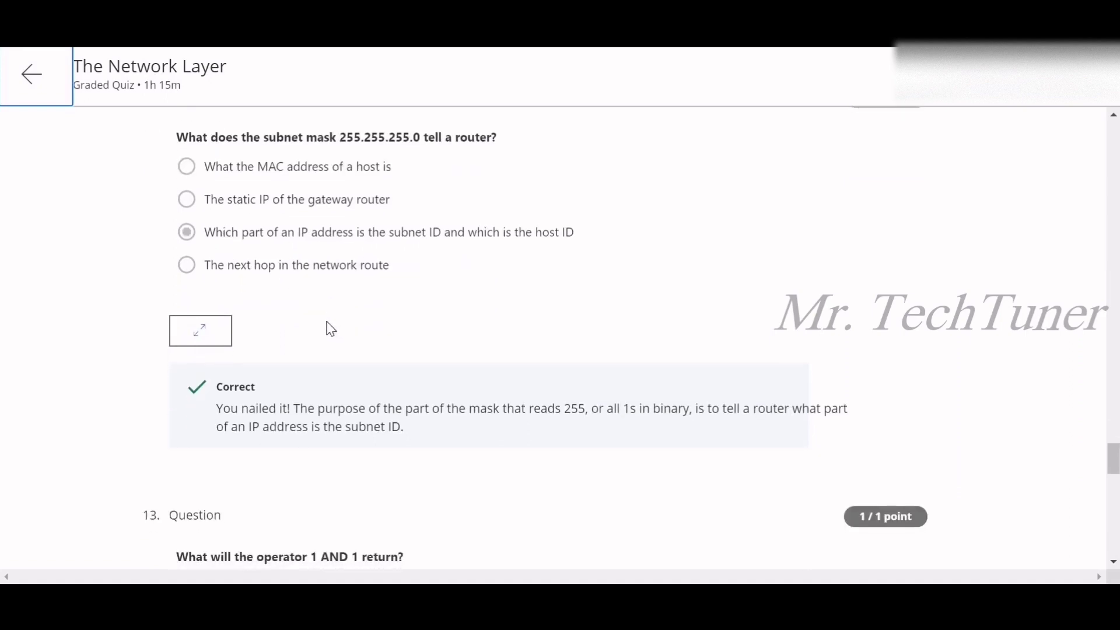
pyautogui.scroll(-5, 323, 330)
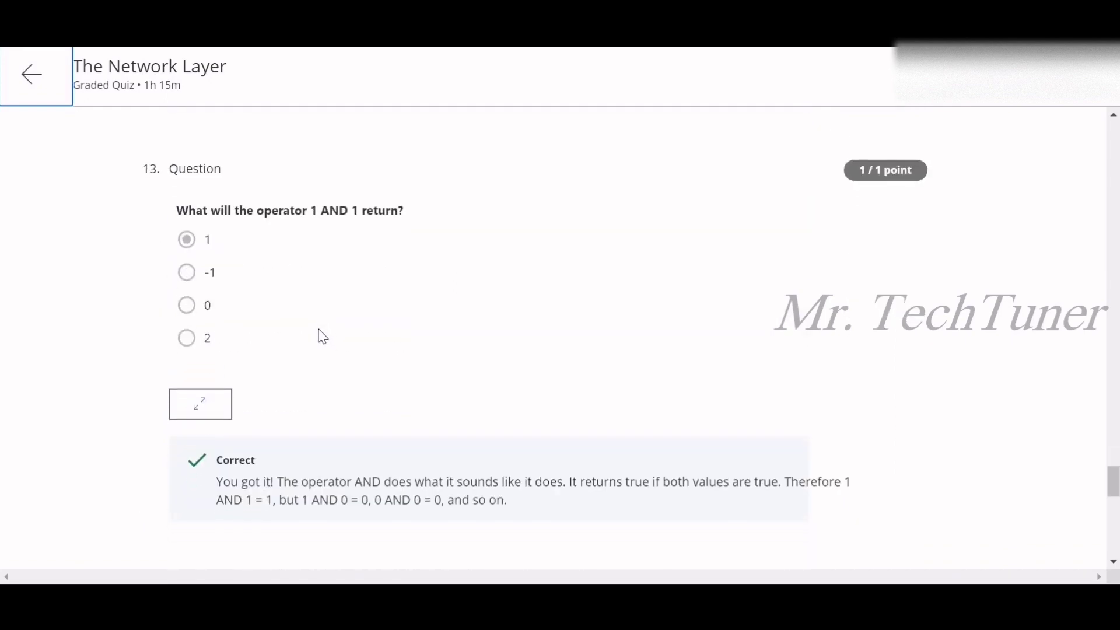
pyautogui.scroll(-4, 322, 337)
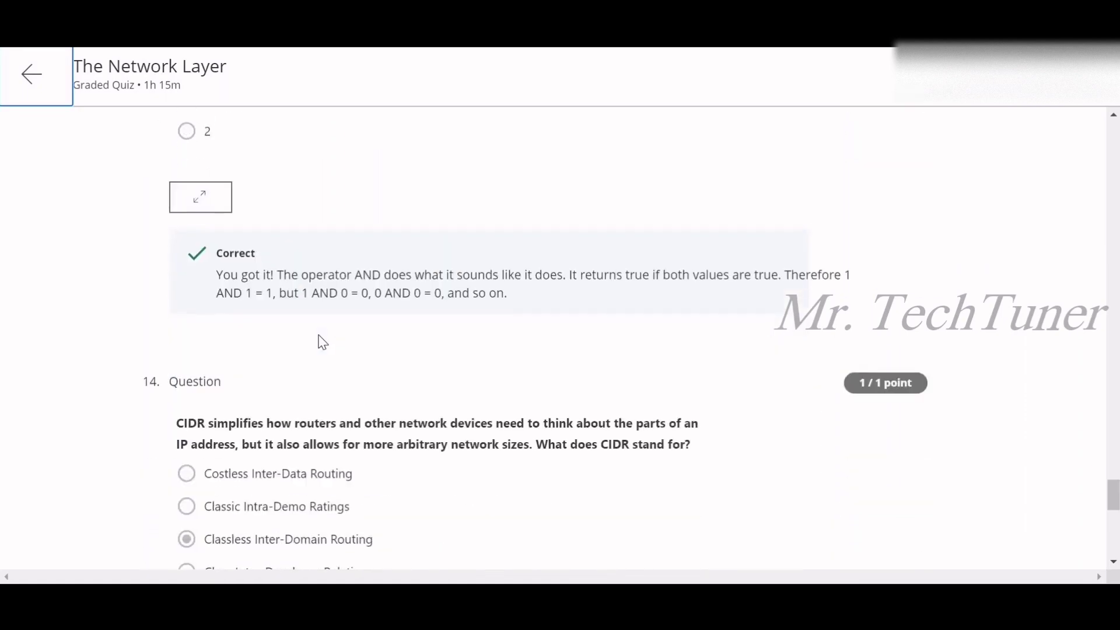
pyautogui.scroll(-1, 322, 344)
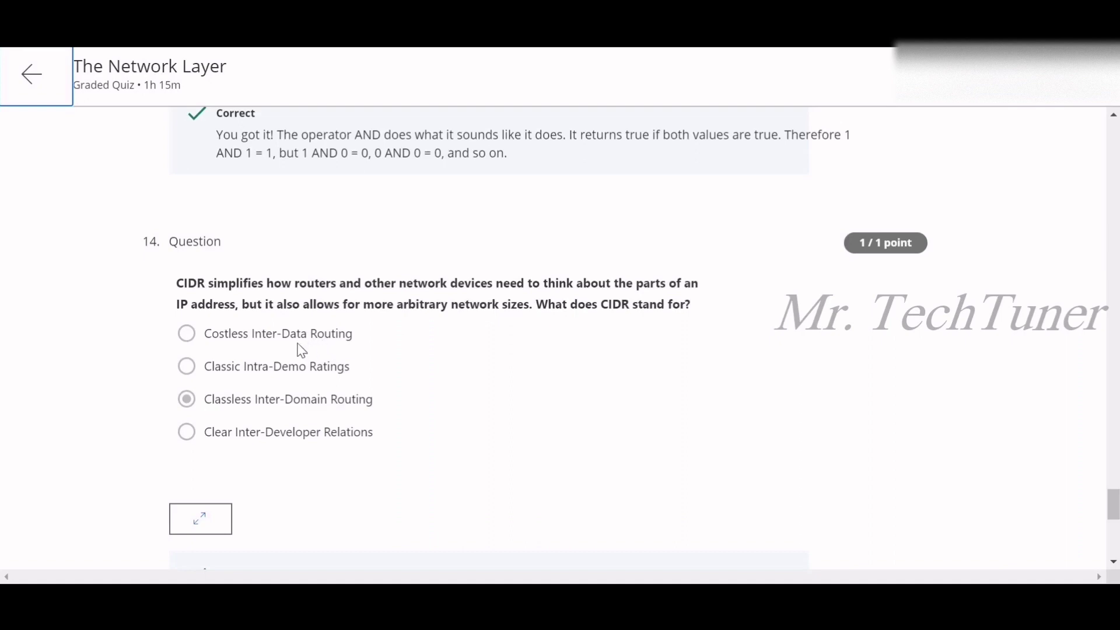
pyautogui.scroll(-1, 286, 417)
pyautogui.scroll(-6, 288, 420)
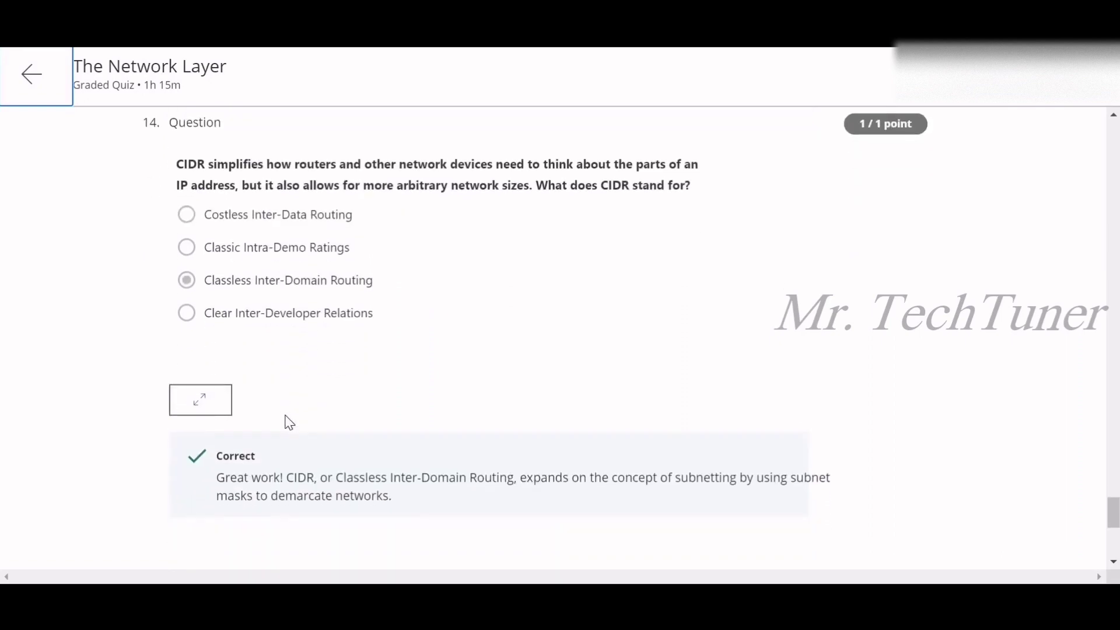
pyautogui.scroll(-1, 291, 424)
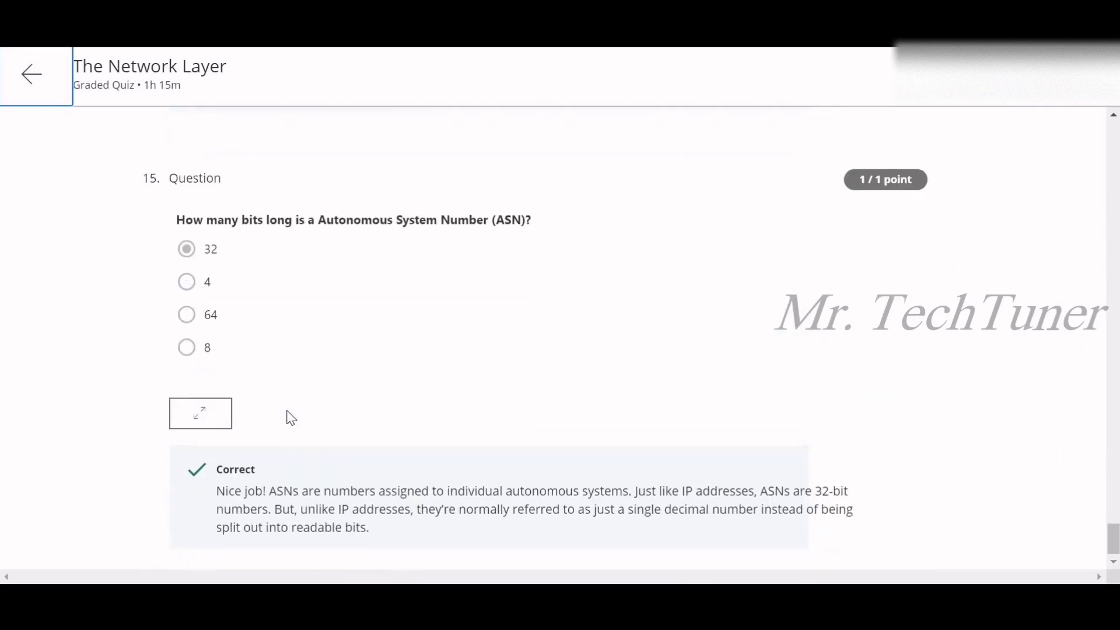